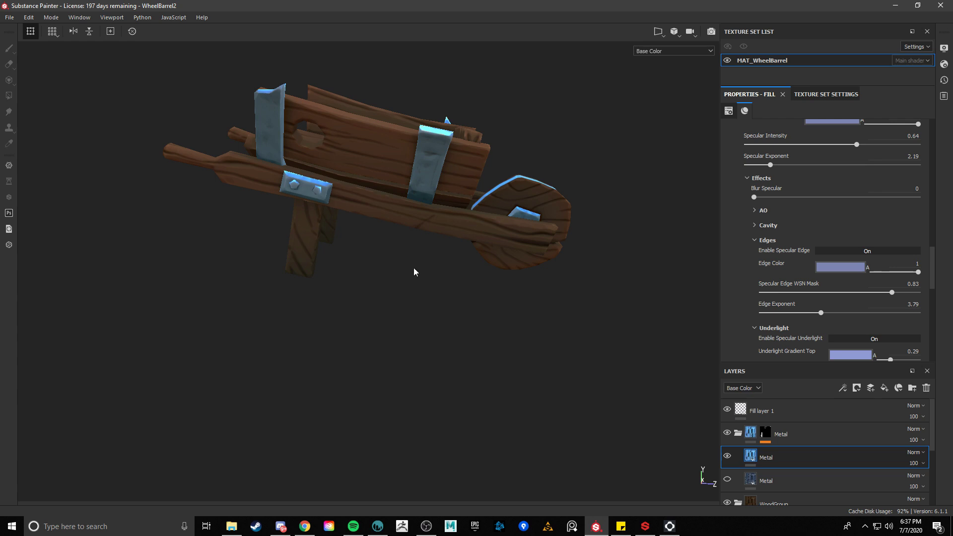
Step: Orbit the wheelbarrow to inspect its sides and the inside of the basin
left_click_drag(417, 322, 455, 304, "alt")
left_click_drag(358, 217, 307, 210, "alt")
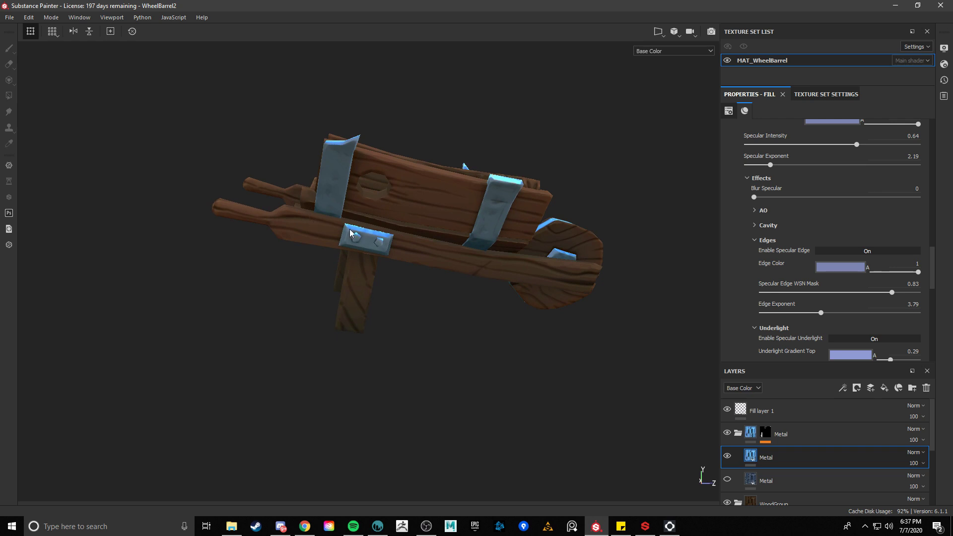
left_click_drag(350, 233, 365, 209, "alt")
left_click_drag(339, 165, 414, 227, "alt")
left_click_drag(425, 278, 372, 281, "alt")
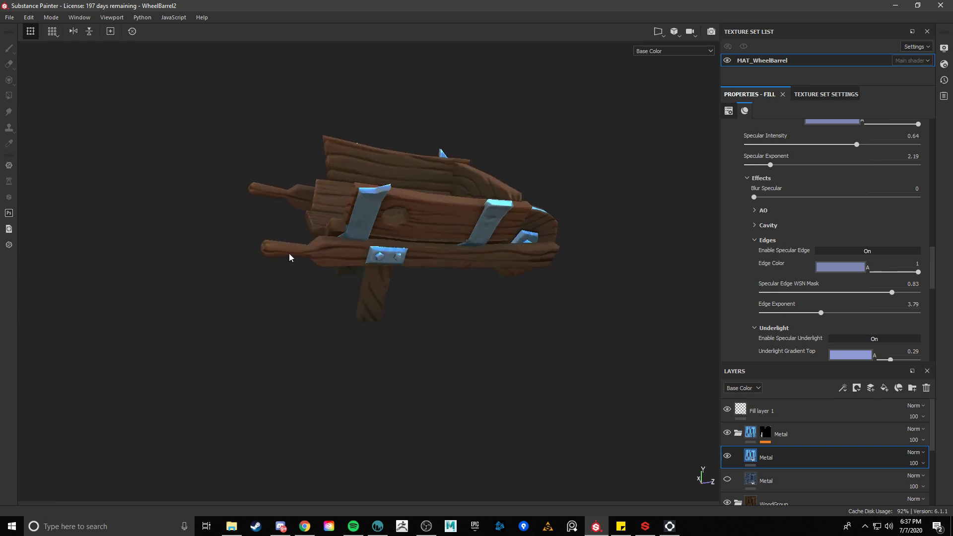
left_click_drag(307, 198, 409, 297, "alt")
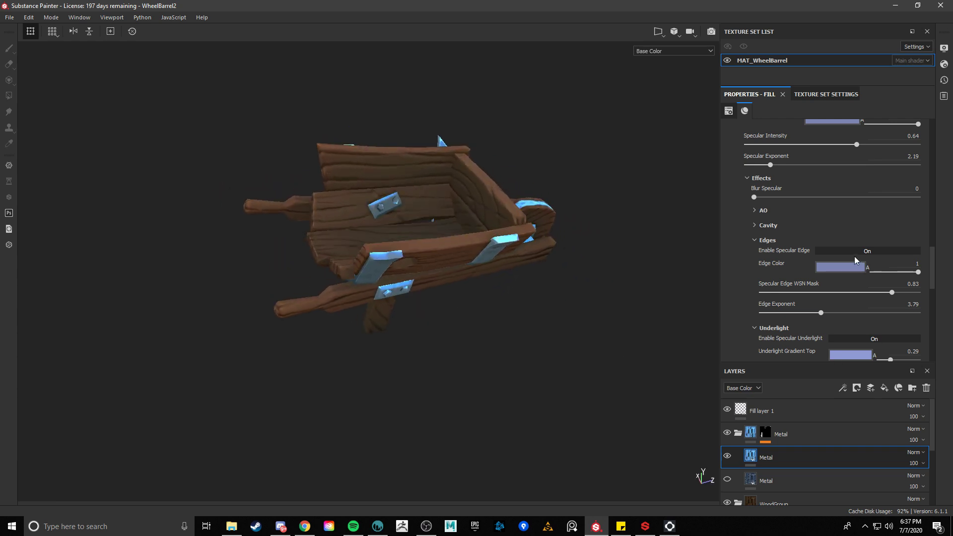
Step: Select the Wood layer to review its settings while viewing the front and wheel
scroll(808, 441, "down", 5)
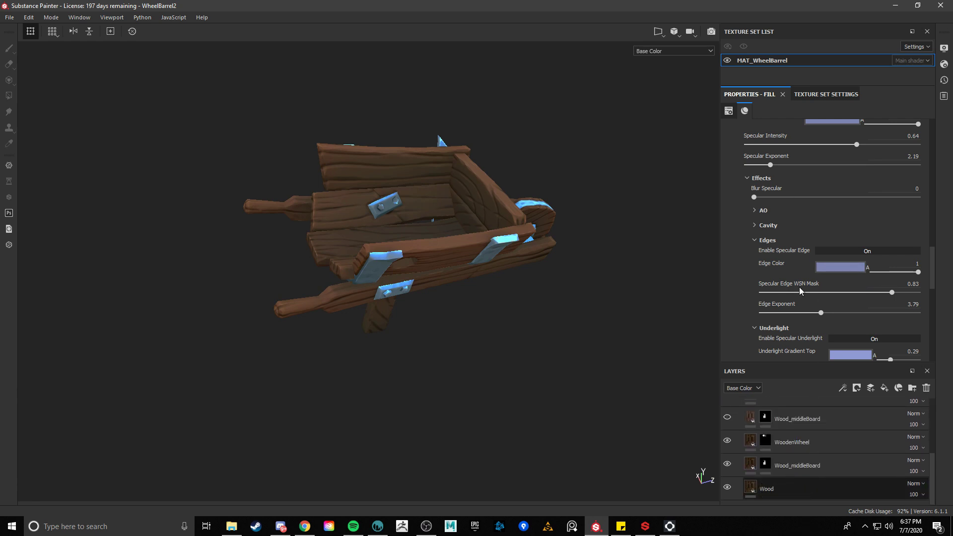
left_click(804, 489)
scroll(849, 263, "up", 10)
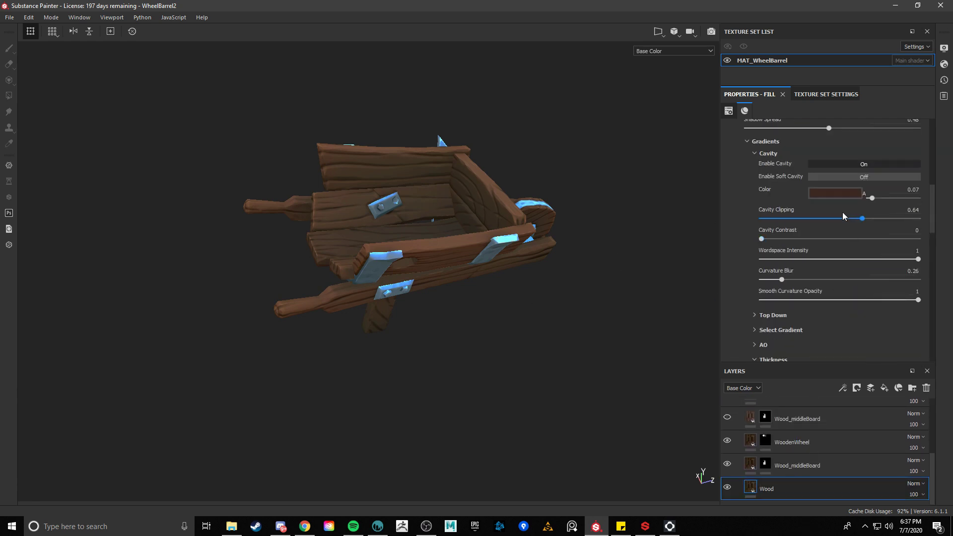
left_click_drag(476, 238, 362, 253, "alt")
scroll(726, 487, "up", 5)
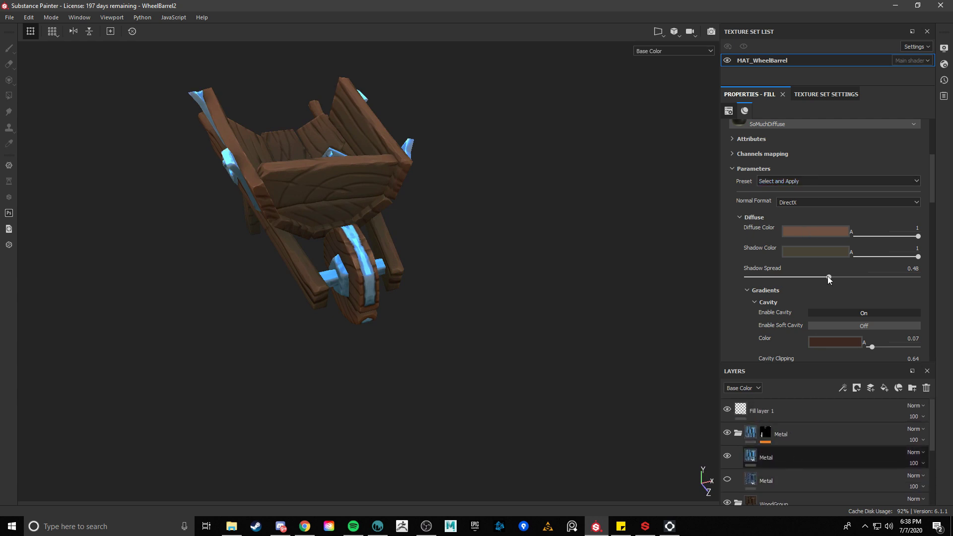
scroll(838, 246, "down", 5)
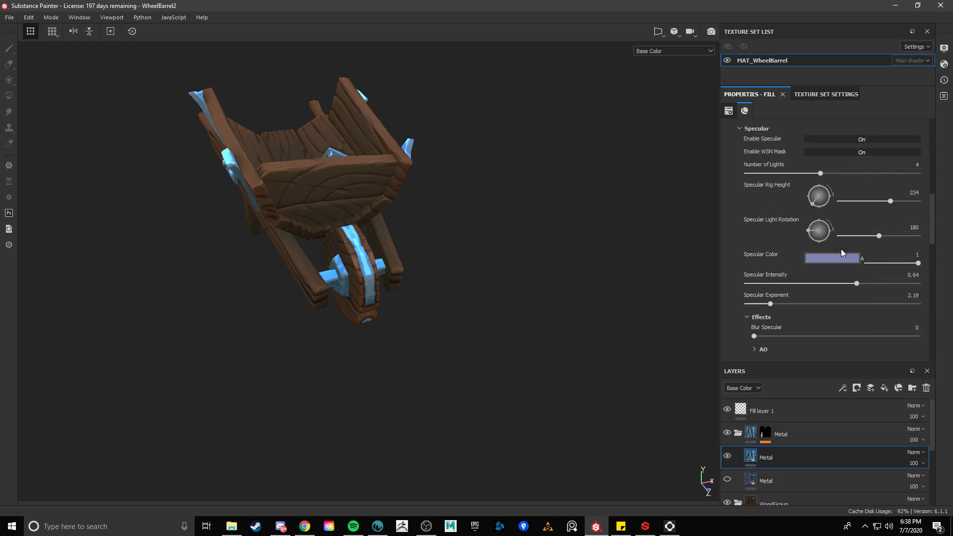
Step: Change the Metal layer's specular colour from bluish to neutral grey (0.557)
left_click(842, 255)
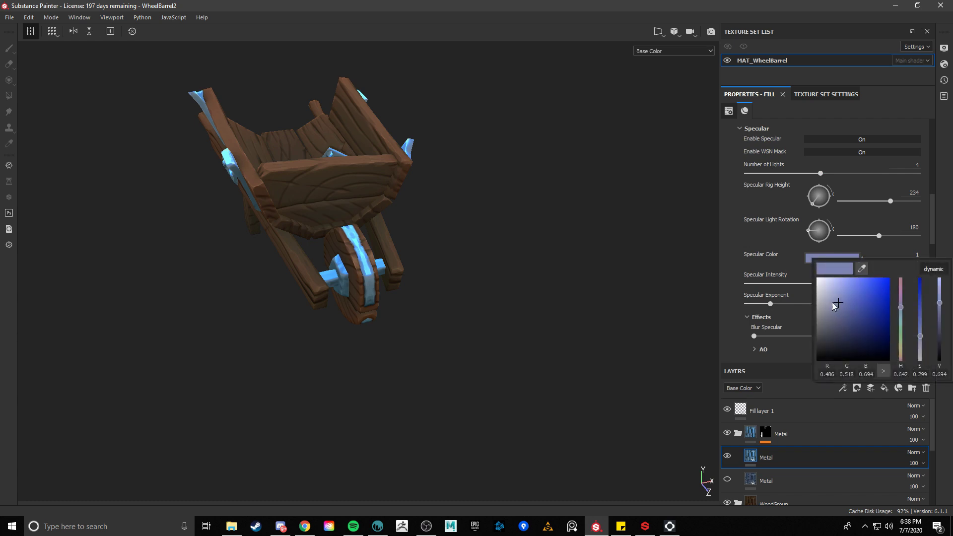
mouse_move(831, 302)
left_mouse_down()
mouse_move(817, 324)
mouse_move(819, 298)
mouse_move(816, 317)
mouse_move(824, 315)
left_mouse_up()
scroll(822, 292, "down", 2)
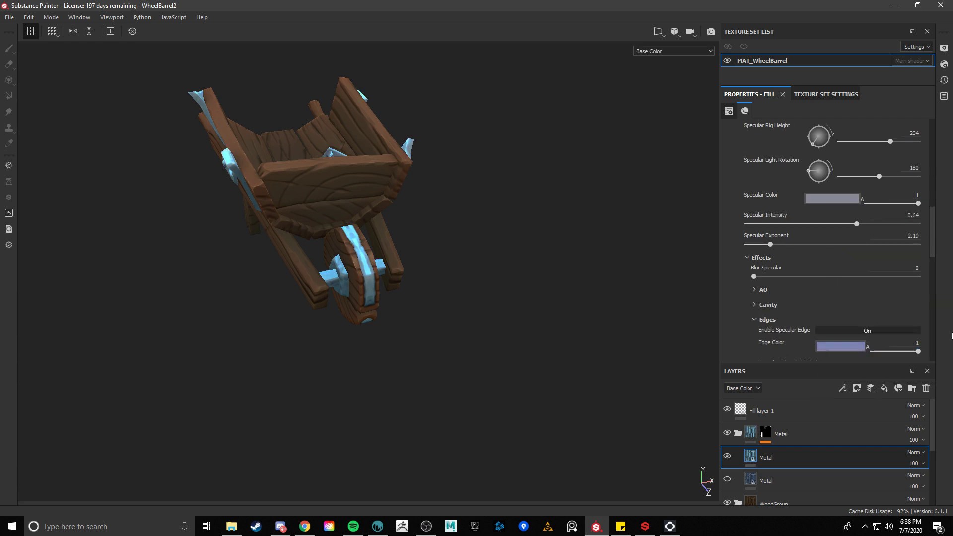
left_click_drag(358, 216, 617, 246, "alt")
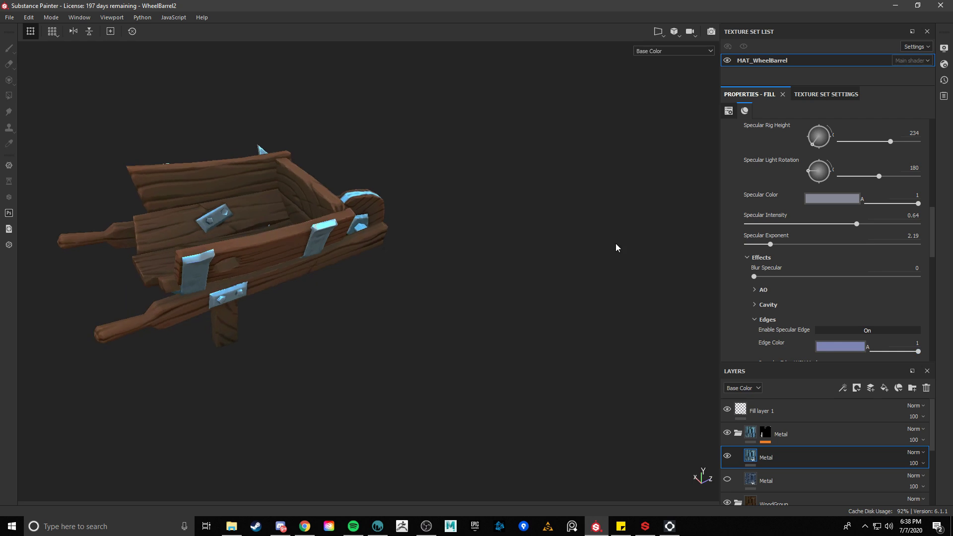
key("ctrl+z")
key("ctrl+z")
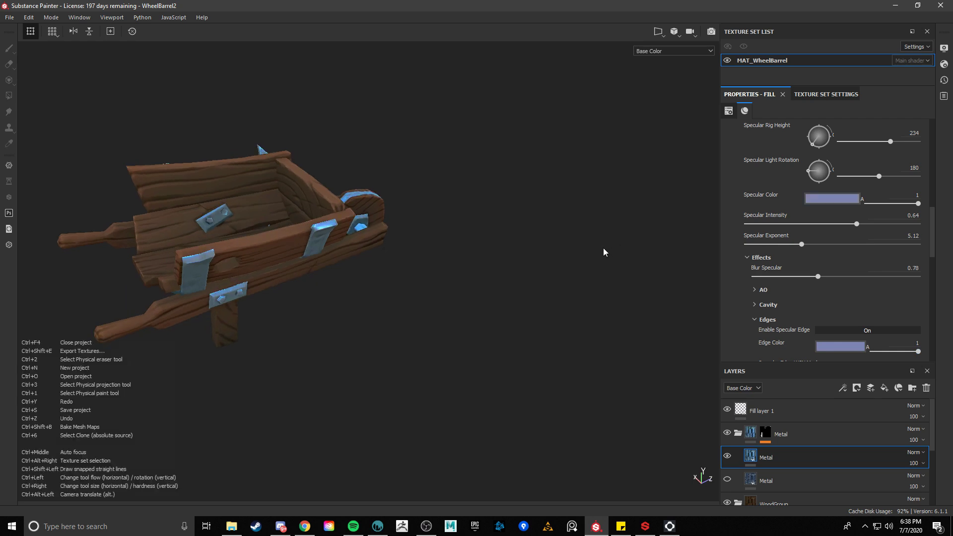
key("ctrl+z")
key("ctrl+z")
left_click_drag(463, 255, 449, 273, "alt")
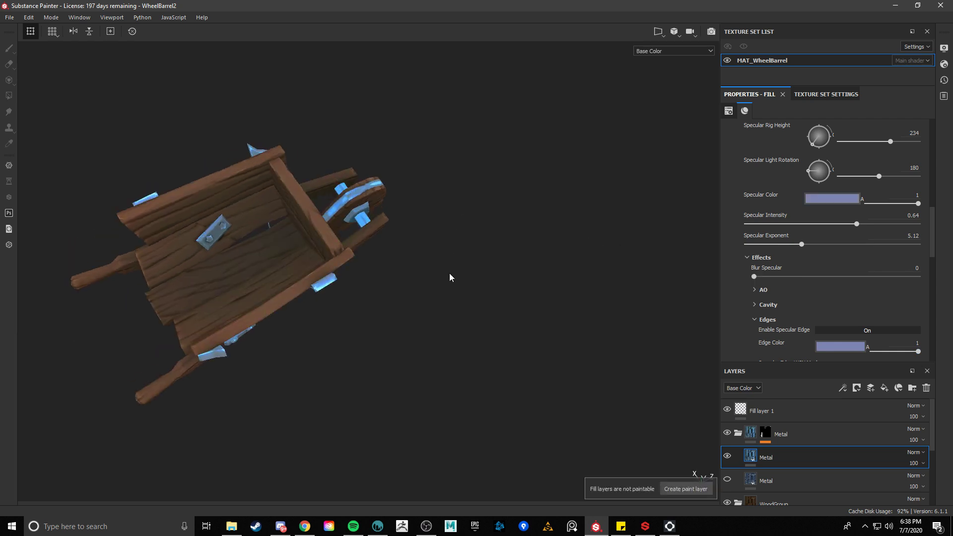
key("ctrl+y")
key("ctrl+y")
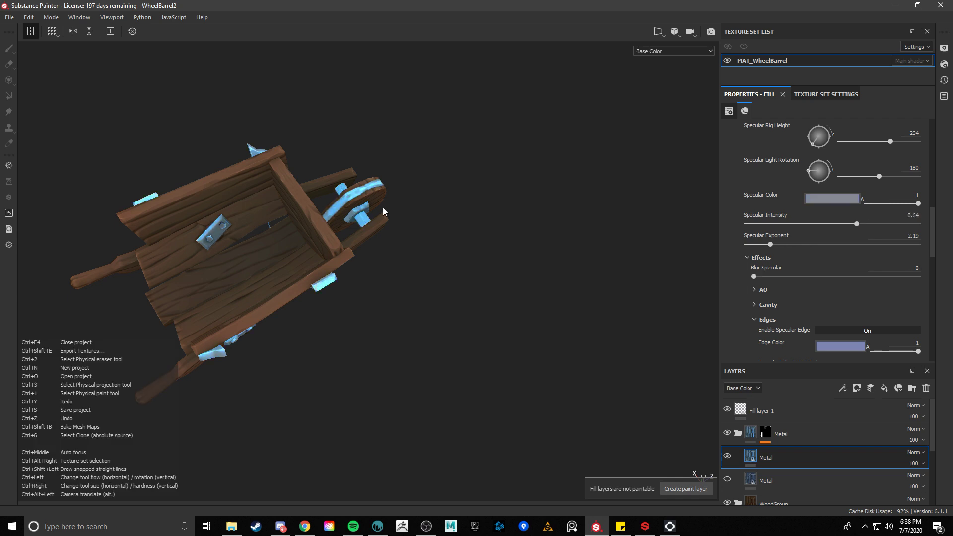
left_click_drag(424, 201, 545, 241, "alt")
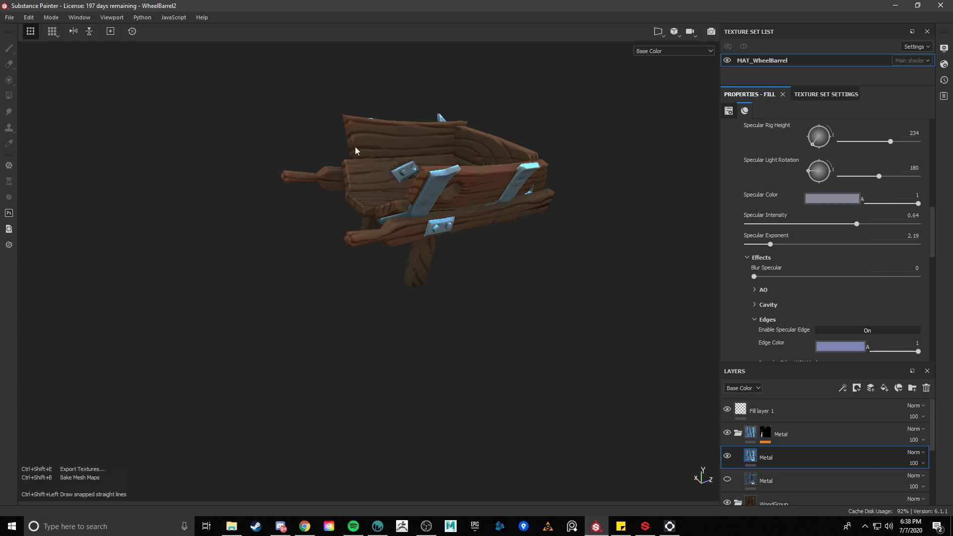
Step: Rename the CoffinRot template outputs to MAT_$textureSet_NORMAL and MAT_$textureSet_DIFFUSE, then save the settings
key("ctrl+shift+e")
left_click(287, 95)
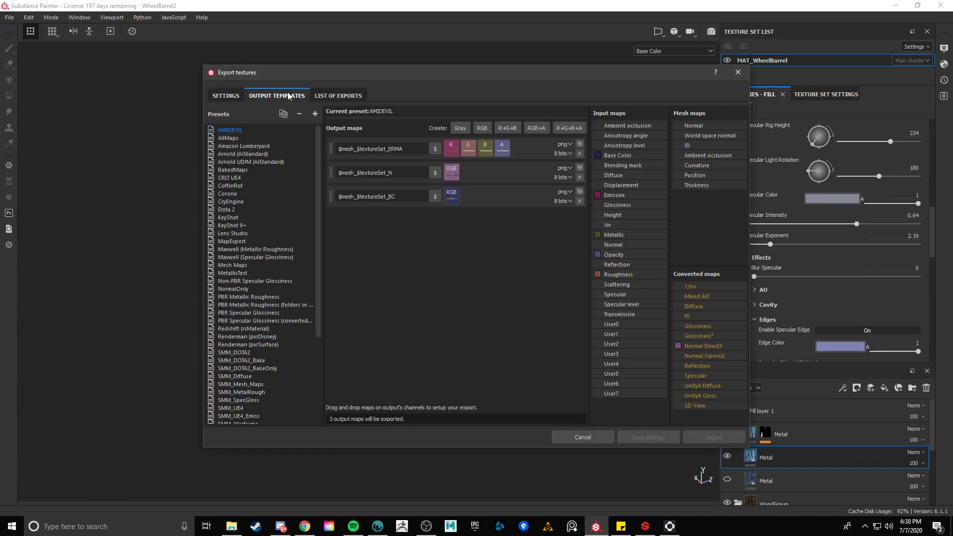
left_click(245, 184)
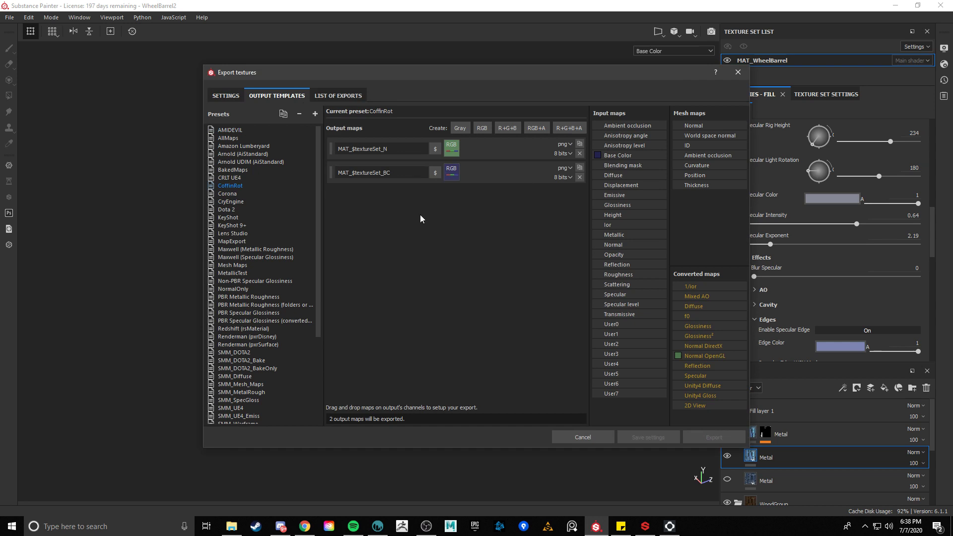
left_click(351, 151)
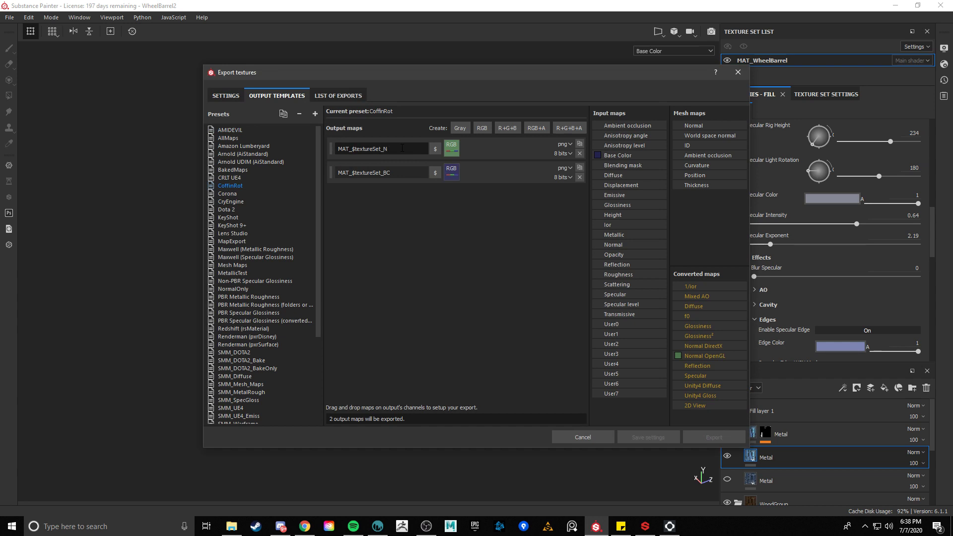
left_click(396, 170)
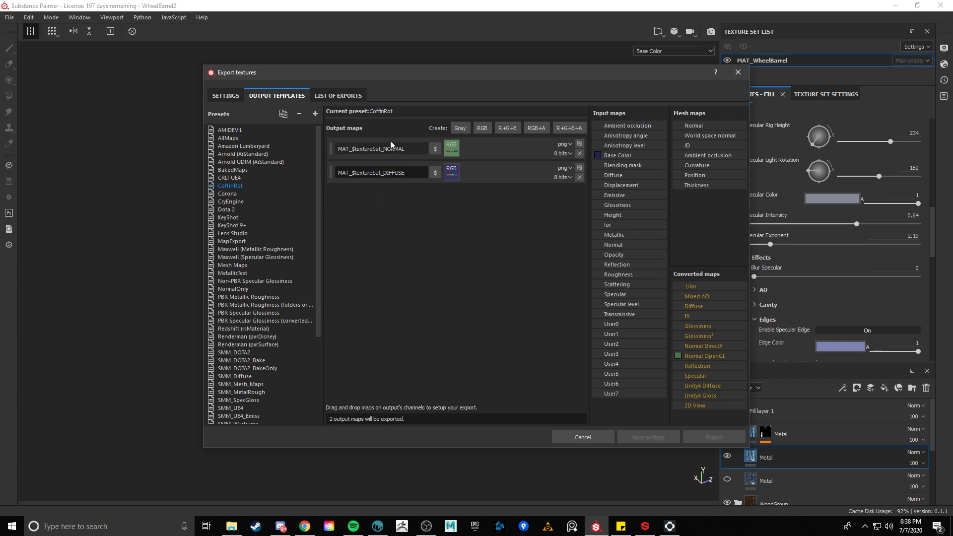
left_click(413, 152)
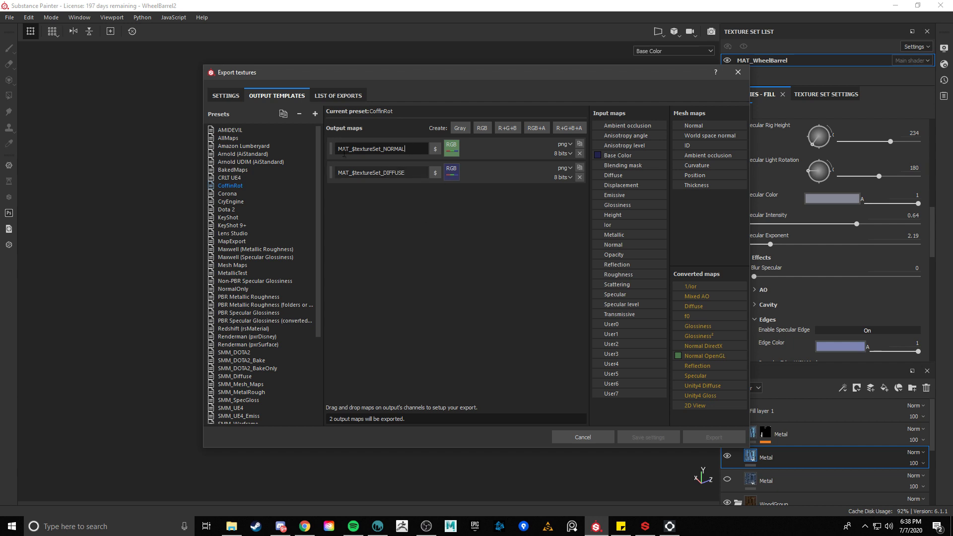
left_click(369, 173)
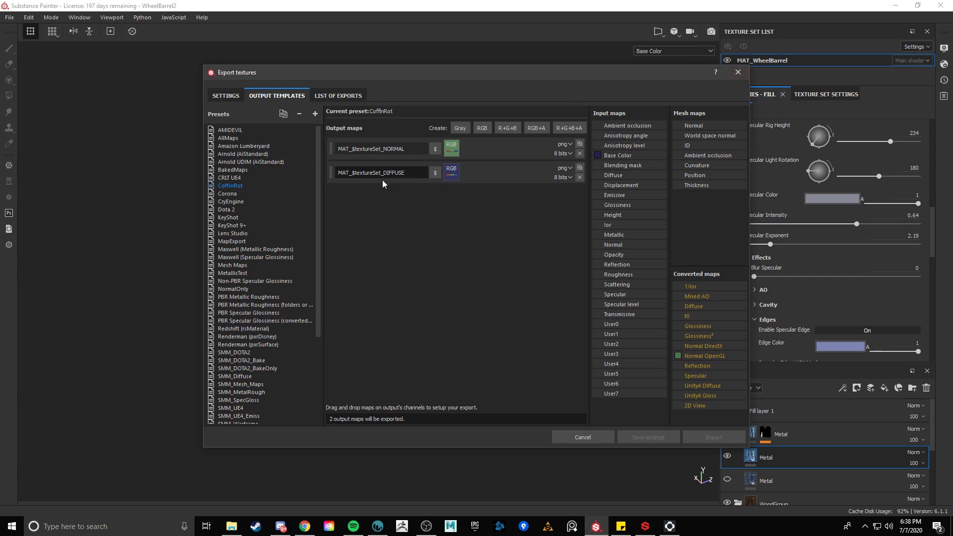
left_click(237, 101)
left_click(647, 436)
Step: Remove the MAT_ prefix so the MAT_WheelBarrel texture set is named WheelBarrel
double_click(752, 62)
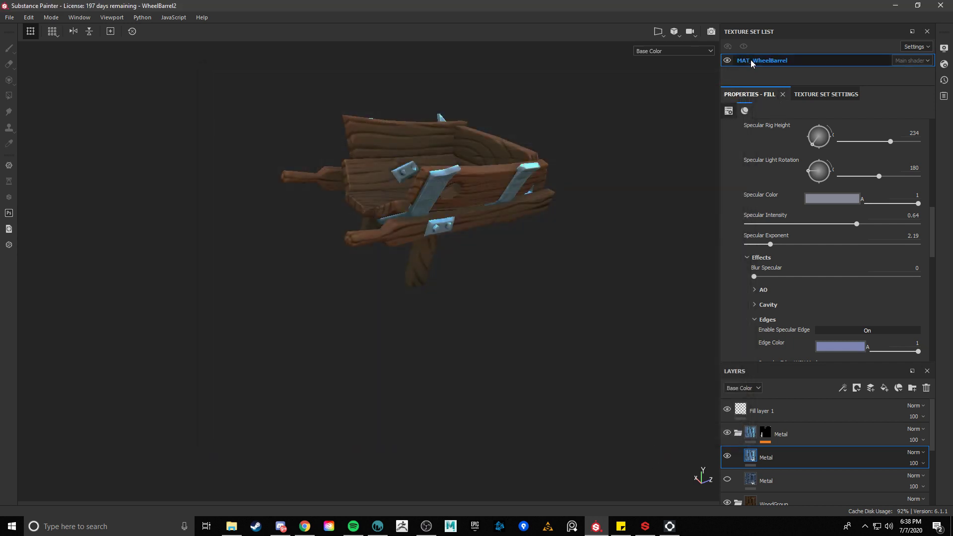
key("Return")
key("Delete")
key("Delete")
key("Delete")
key("Delete")
key("Return")
left_click(608, 160)
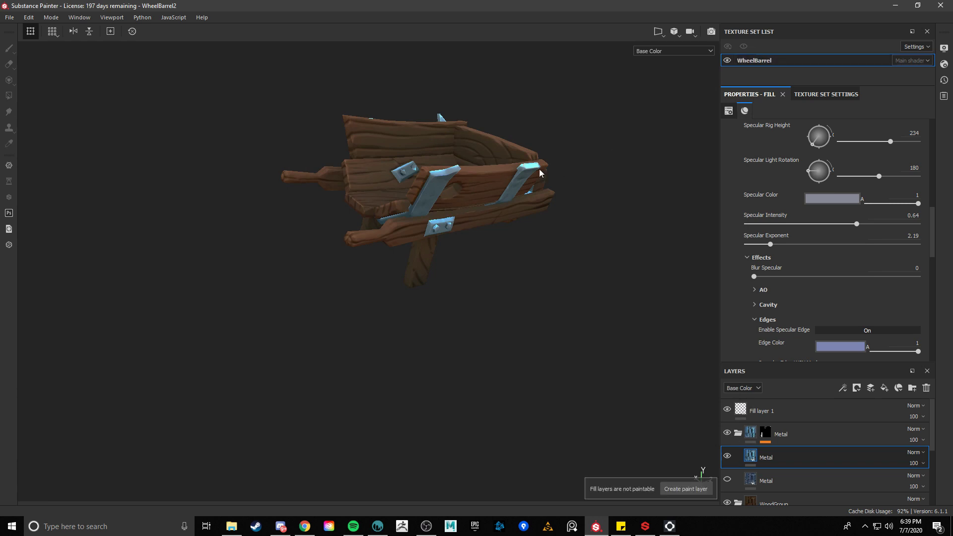
left_click_drag(540, 168, 588, 228, "alt")
scroll(471, 226, "up", 2)
left_click_drag(471, 226, 481, 245, "alt")
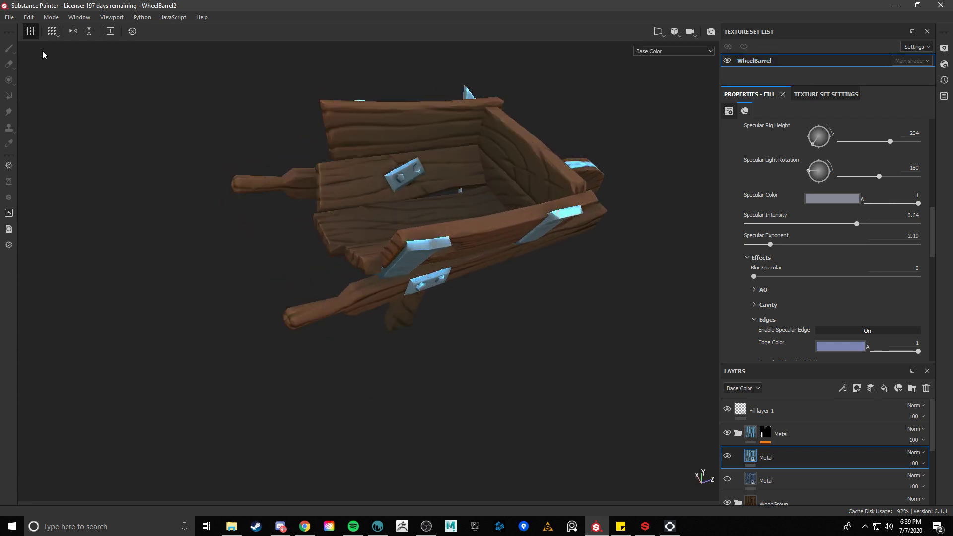
Step: Export the wheelbarrow textures into the WheelBarrel project folder
key("ctrl+shift+e")
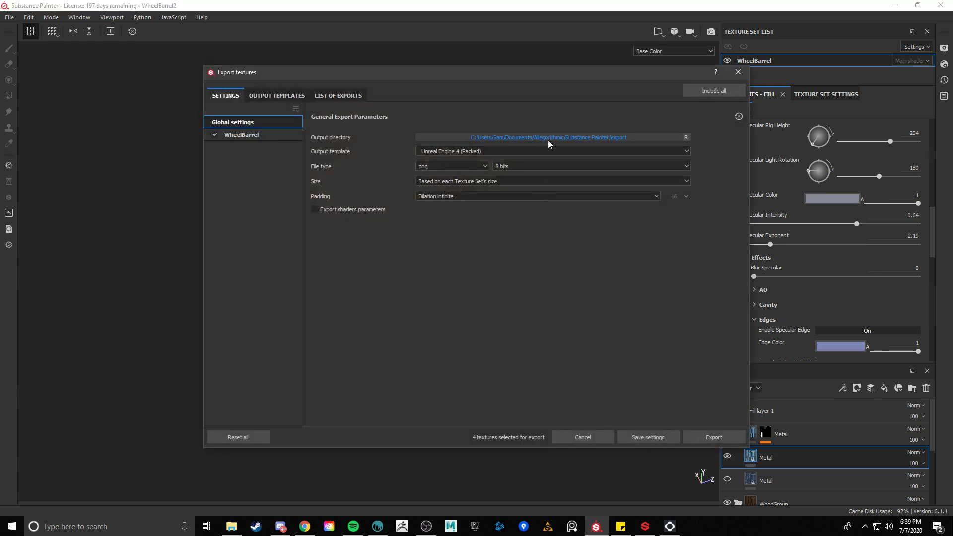
left_click(507, 141)
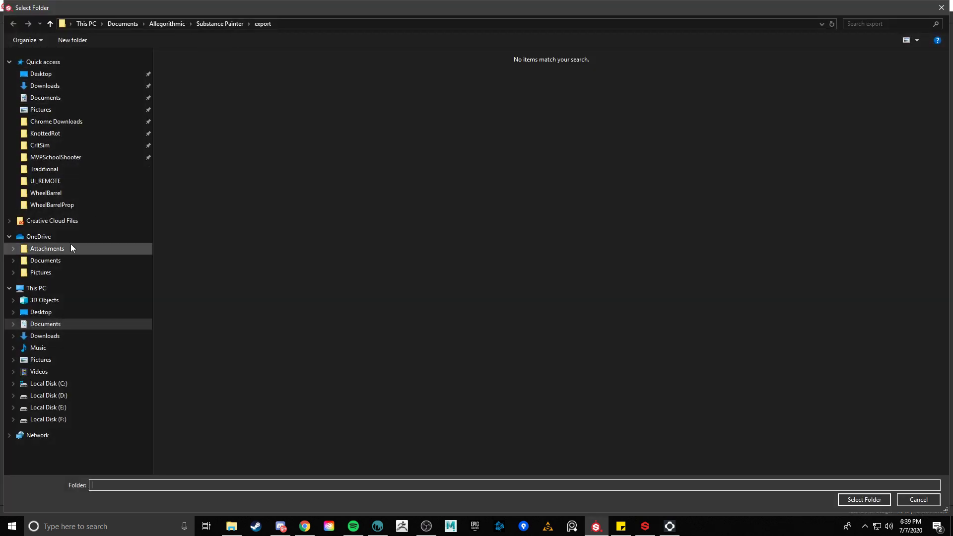
left_click(83, 192)
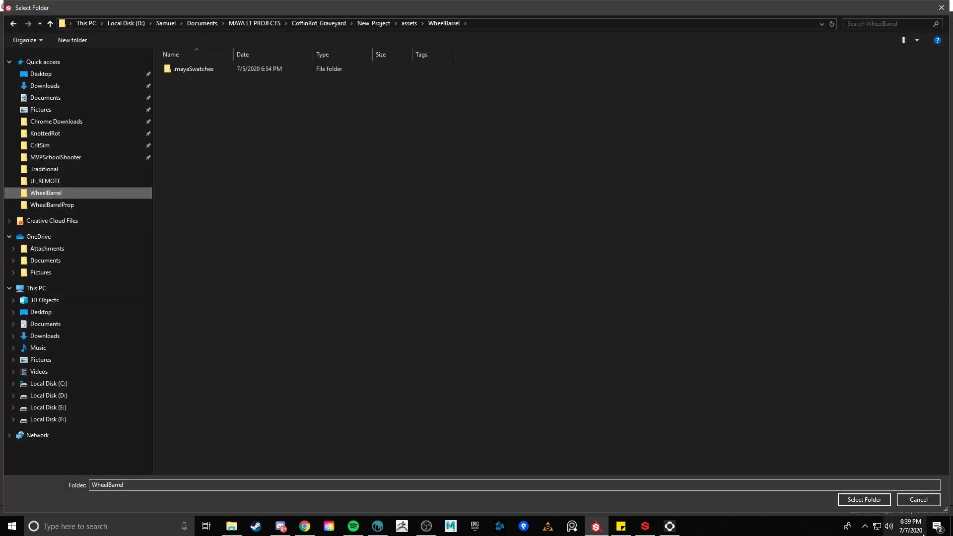
left_click(863, 499)
left_click(710, 439)
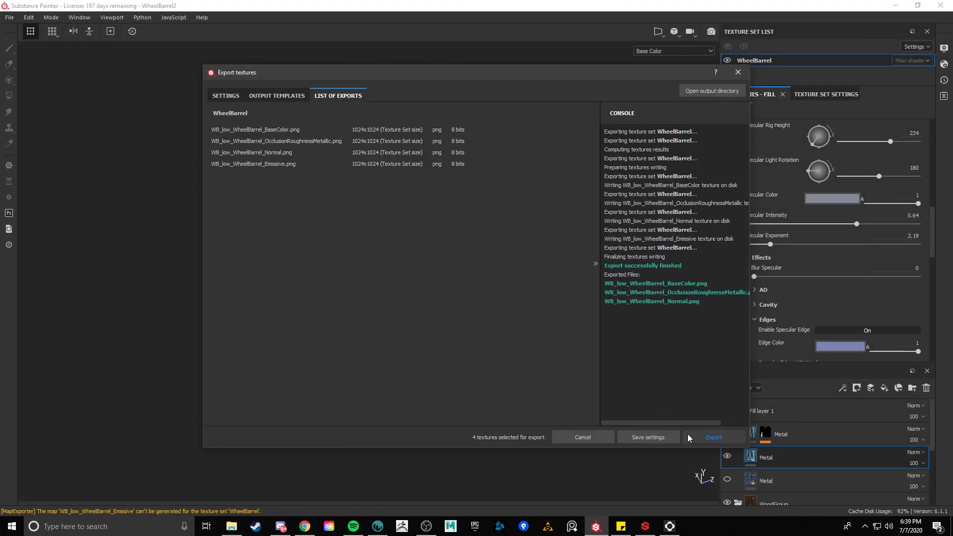
Step: Re-export the textures with Dilation + diffusion padding set to 8 pixels
left_click(582, 438)
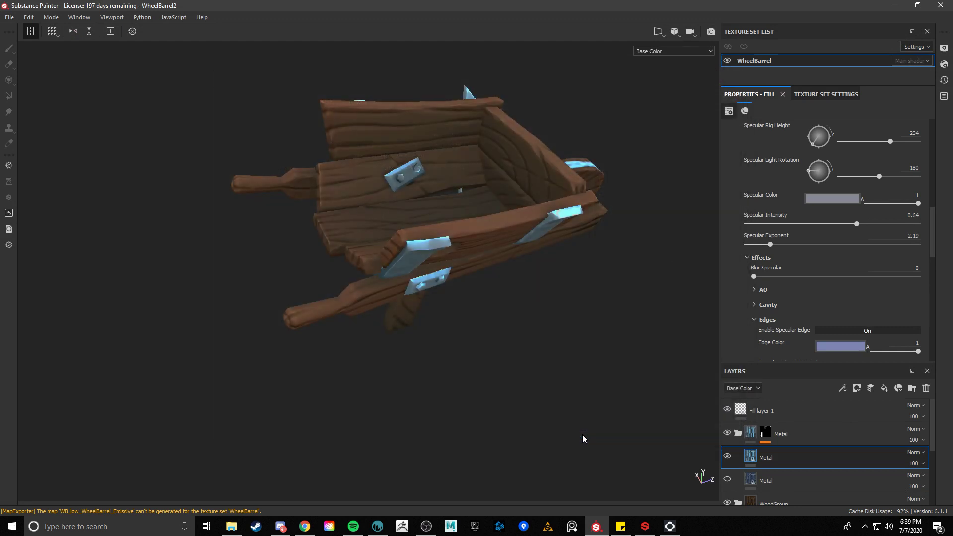
key("ctrl+shift+e")
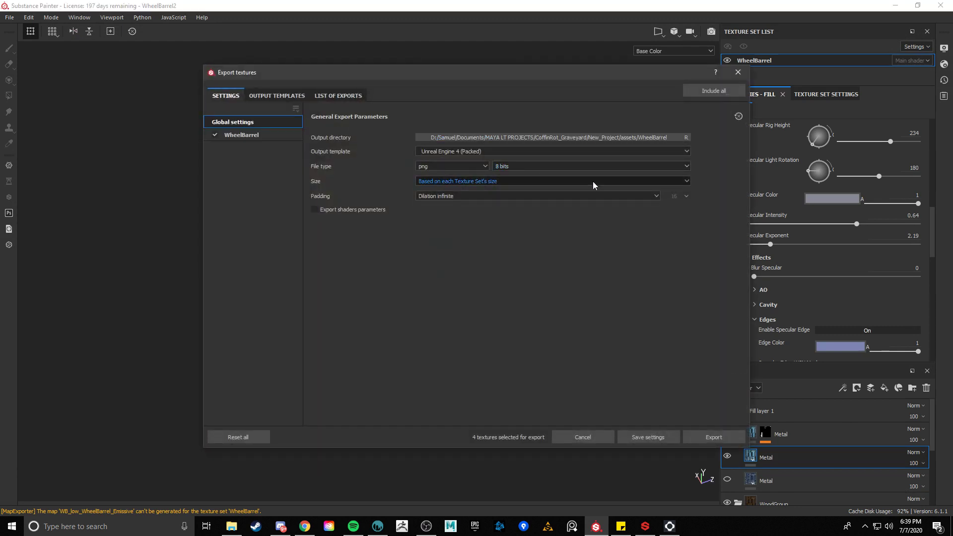
left_click(498, 196)
left_click(478, 230)
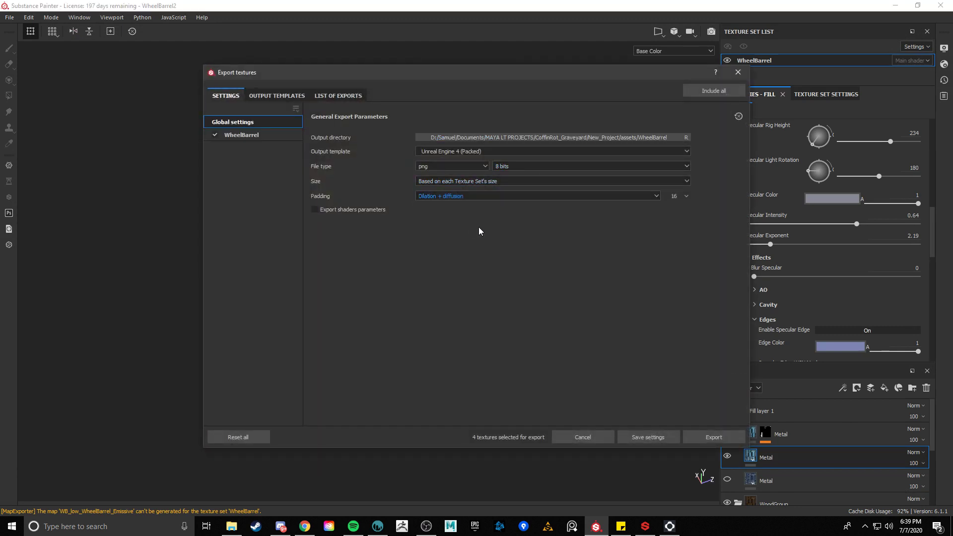
left_click(686, 195)
left_click_drag(676, 214, 670, 214)
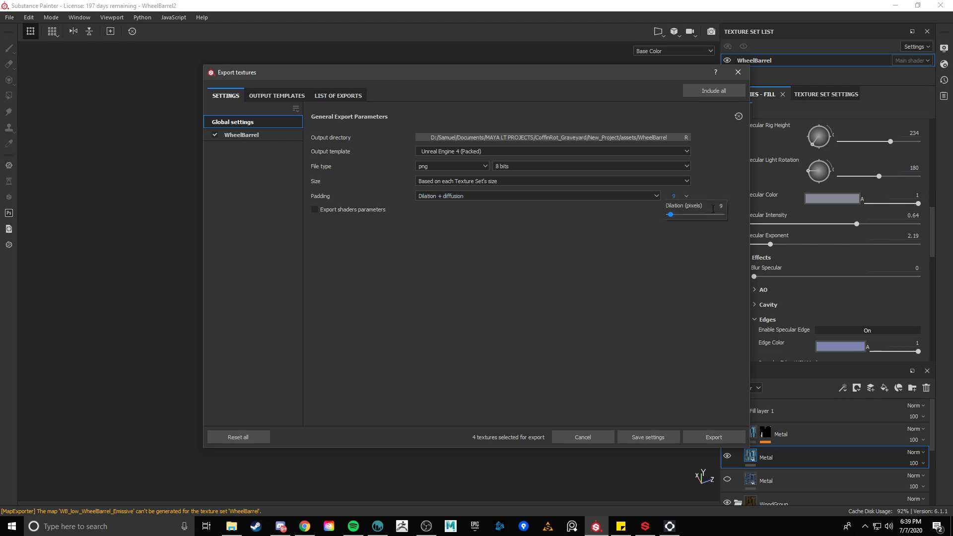
left_click(720, 206)
key("BackSpace")
type("8")
key("Return")
left_click(676, 195)
left_click(711, 435)
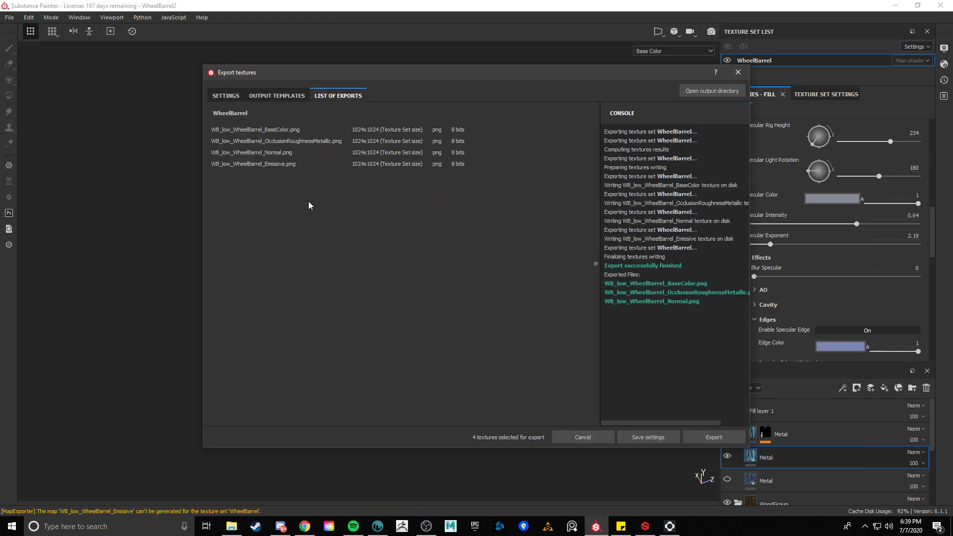
Step: Export MAT_WheelBarrel_NORMAL and MAT_WheelBarrel_DIFFUSE PNGs using the CoffinRot output template
left_click(229, 96)
left_click(492, 151)
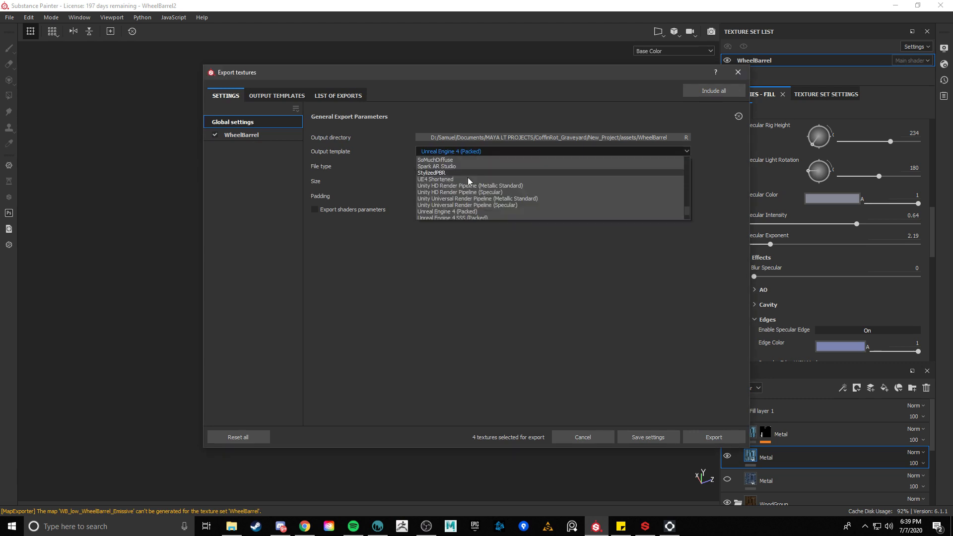
scroll(468, 202, "up", 6)
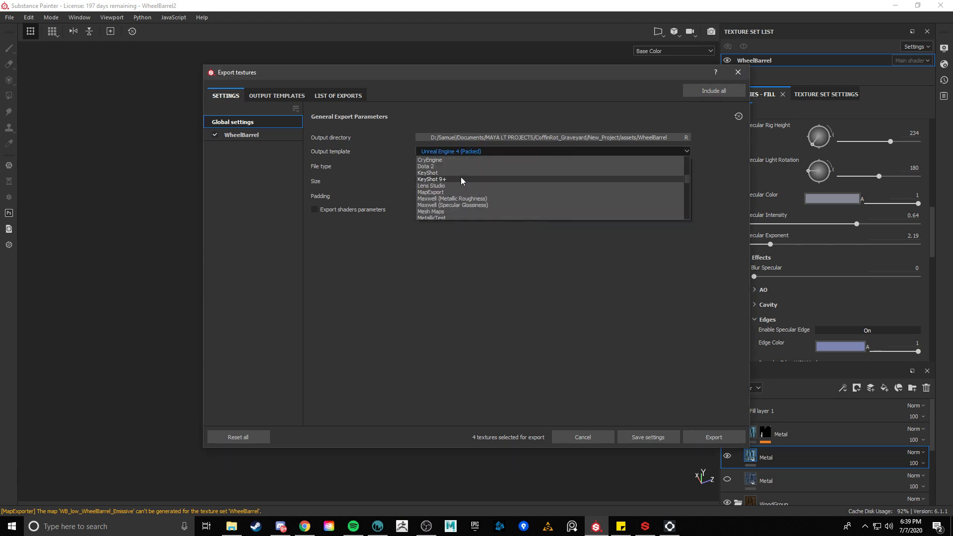
scroll(462, 177, "up", 2)
left_click(450, 187)
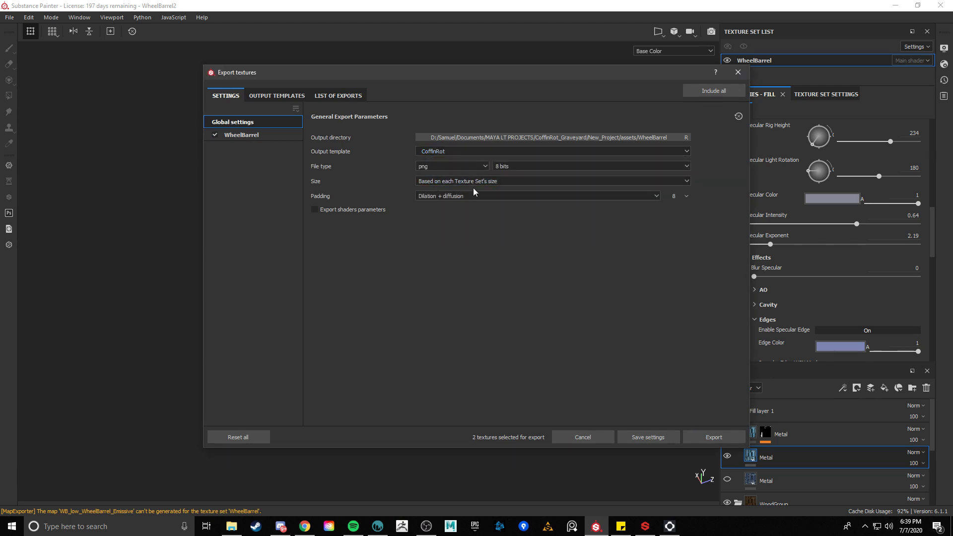
left_click(714, 437)
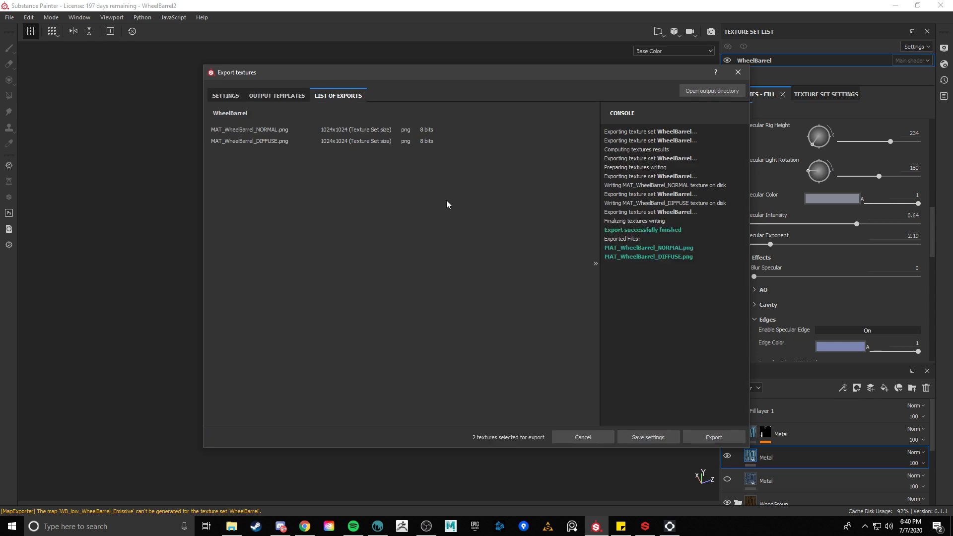
Step: Delete the three WB_low_WheelBarrel PNGs from the WheelBarrel output folder
left_click(712, 94)
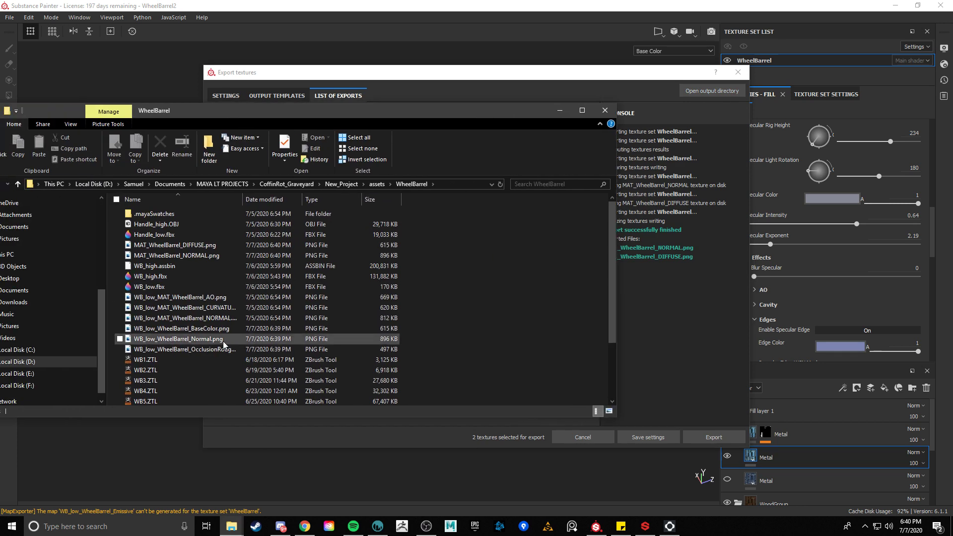
scroll(221, 341, "down", 3)
scroll(221, 342, "up", 3)
left_click(218, 349)
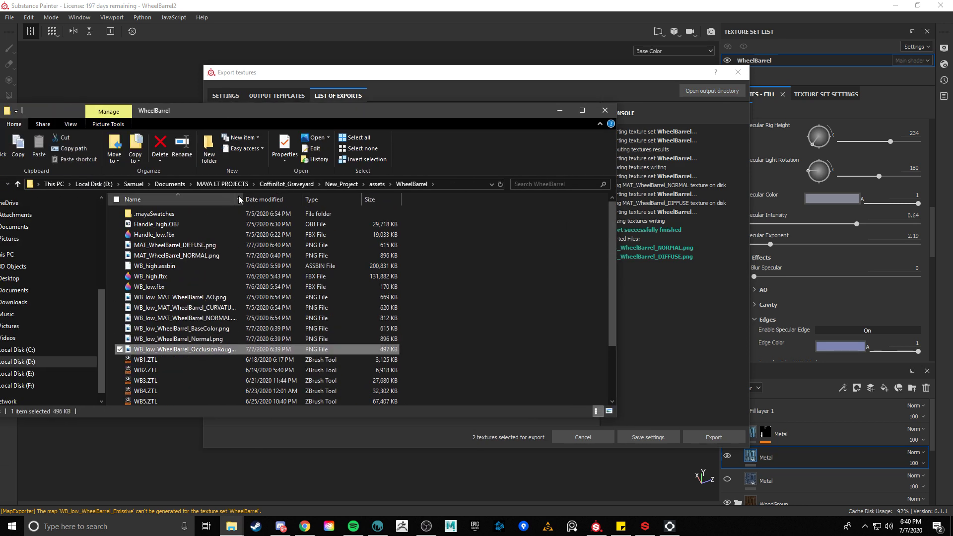
left_click_drag(242, 198, 325, 198)
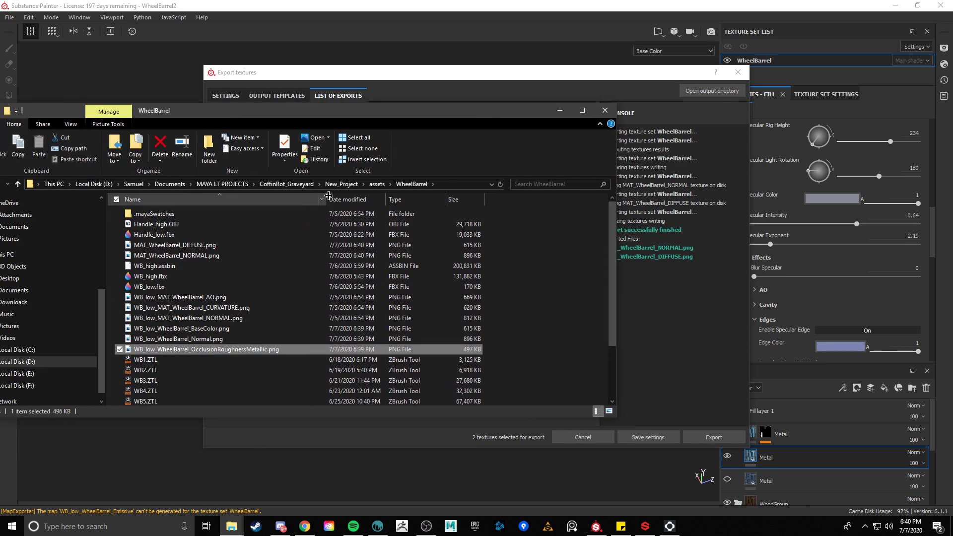
left_click(254, 333, "shift")
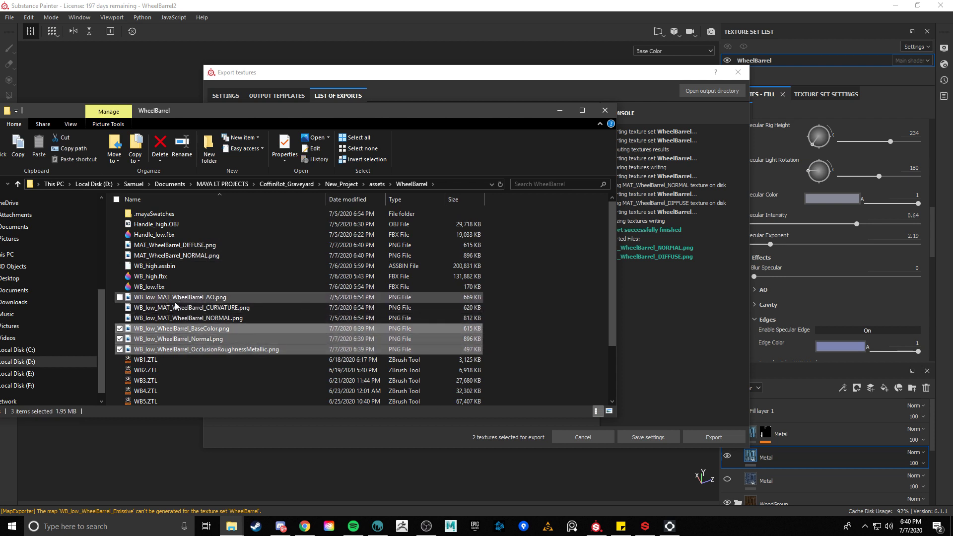
key("Delete")
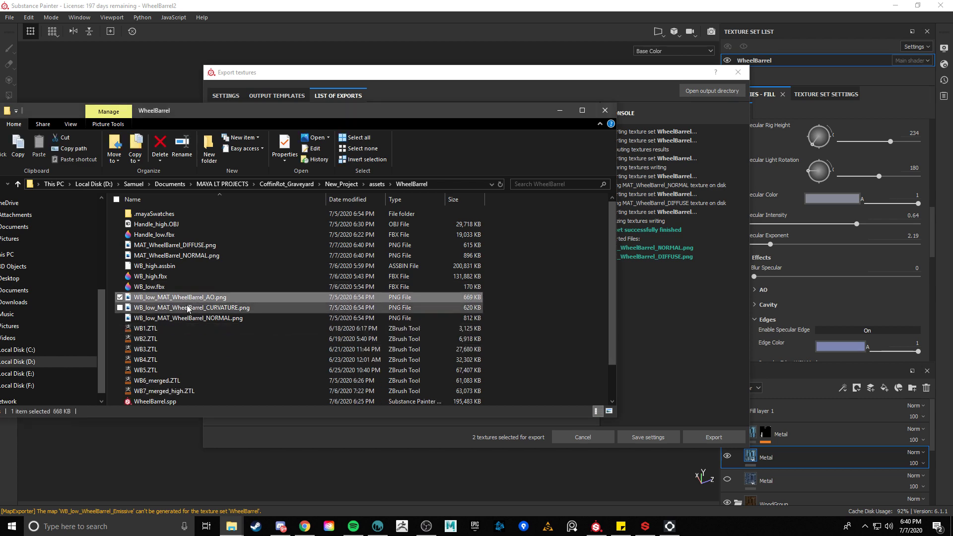
Step: Select the WB_low_MAT and MAT_WheelBarrel DIFFUSE and NORMAL texture files in the folder
left_click(185, 320)
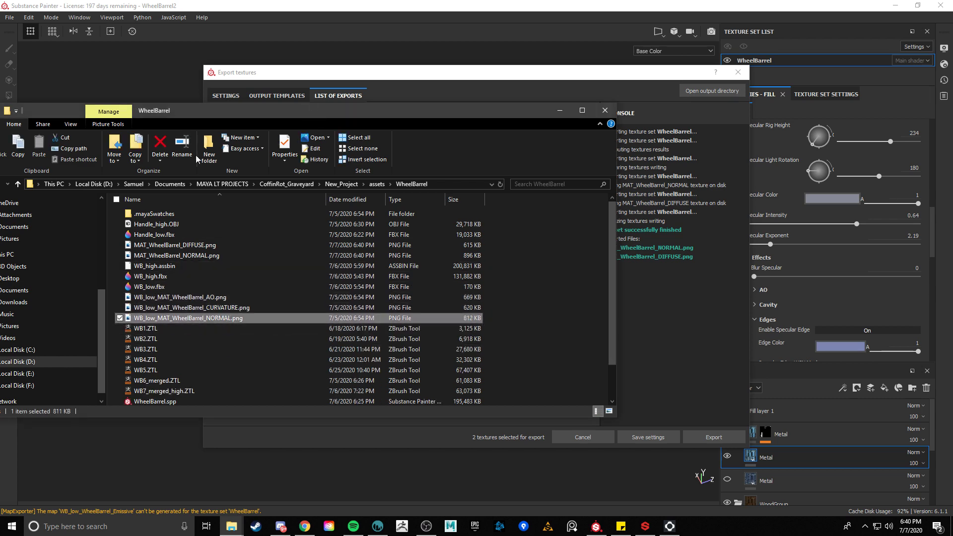
left_click_drag(217, 117, 609, 135)
left_click(274, 322)
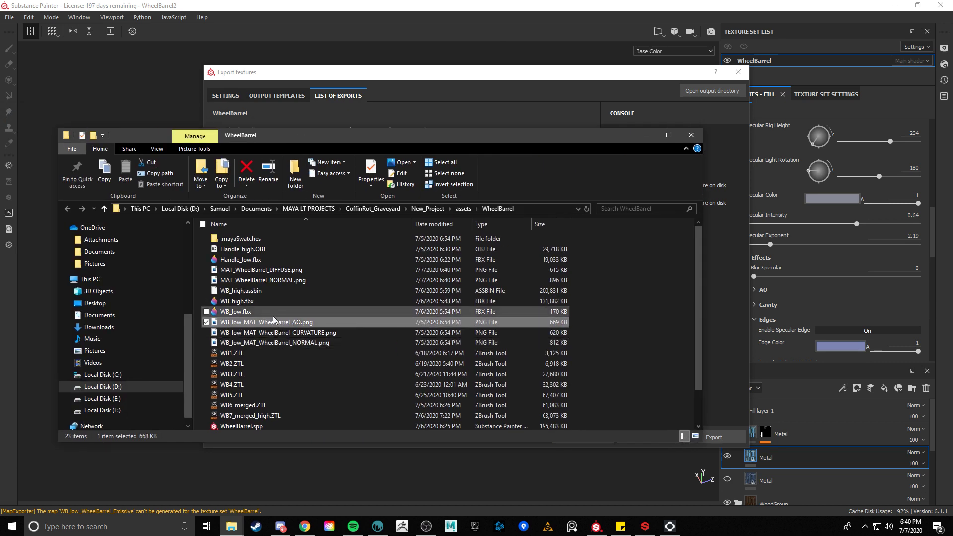
left_click(288, 342, "shift")
scroll(343, 329, "down", 2)
scroll(344, 329, "up", 2)
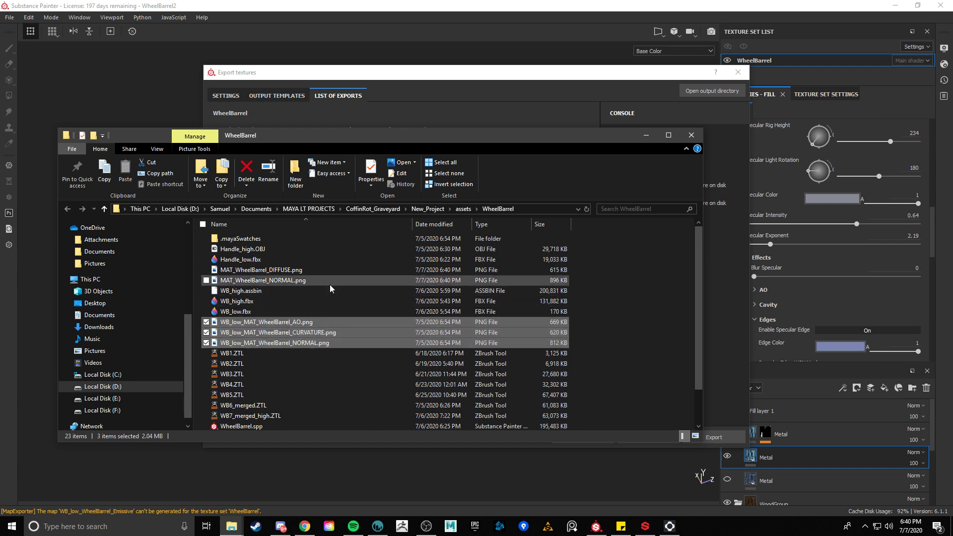
left_click_drag(330, 285, 332, 273)
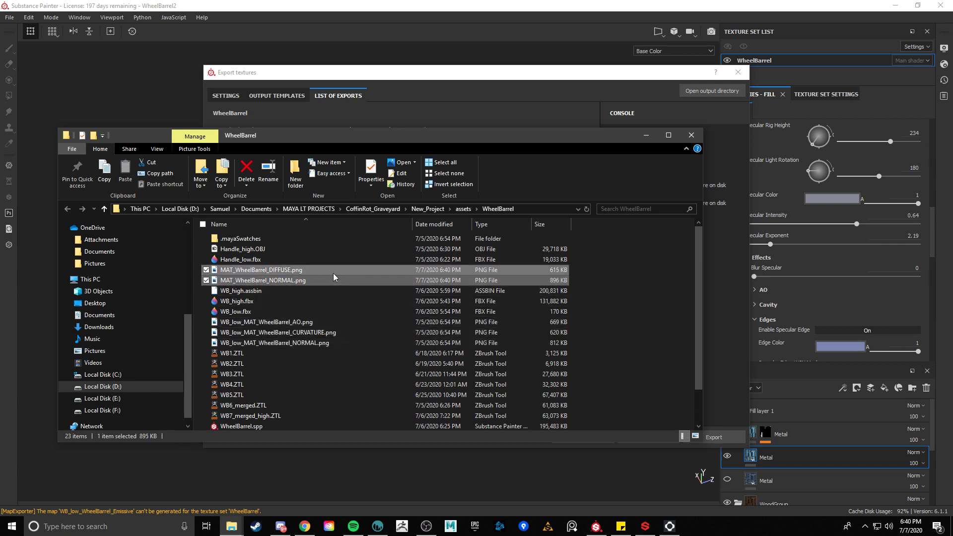
left_click(325, 322)
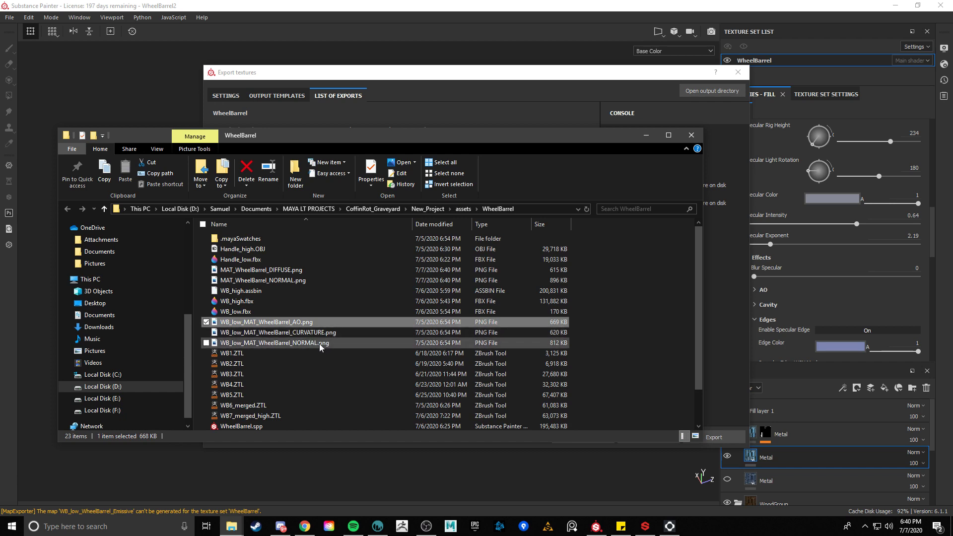
left_click(320, 343, "shift")
Step: Move File Explorer aside and close the Export textures window
left_click(296, 119)
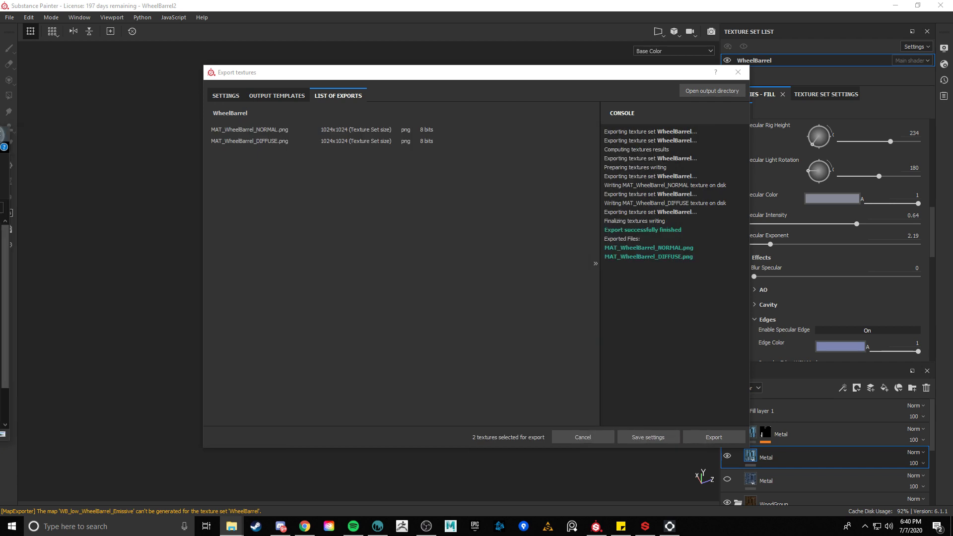
left_click(231, 526)
left_click_drag(521, 149, 0, 107)
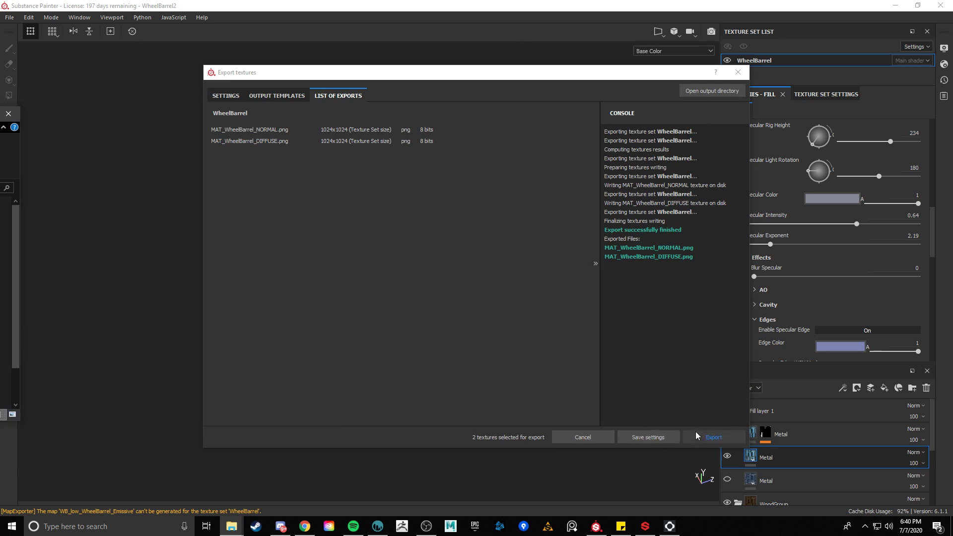
left_click(738, 72)
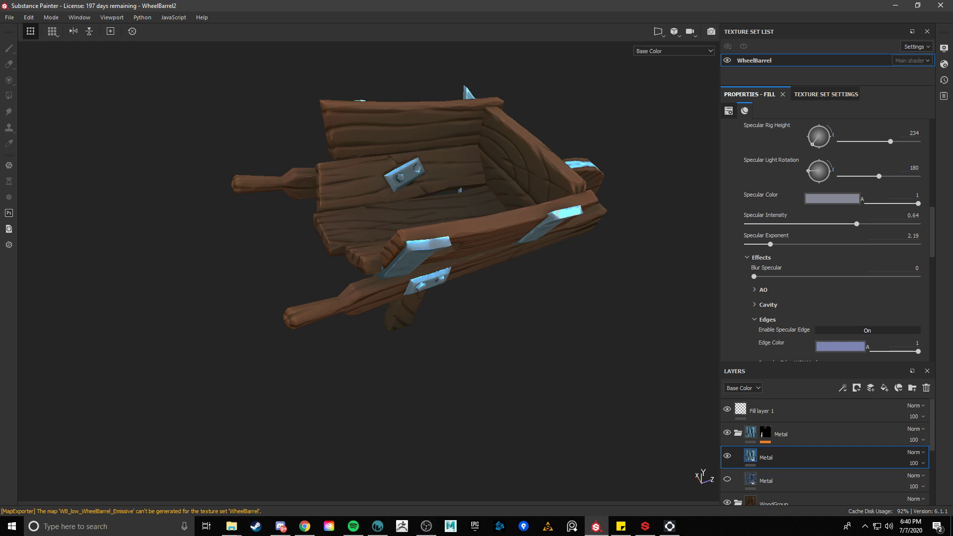
Step: Launch 3D-Coat from the taskbar and bring its window forward
left_click(378, 526)
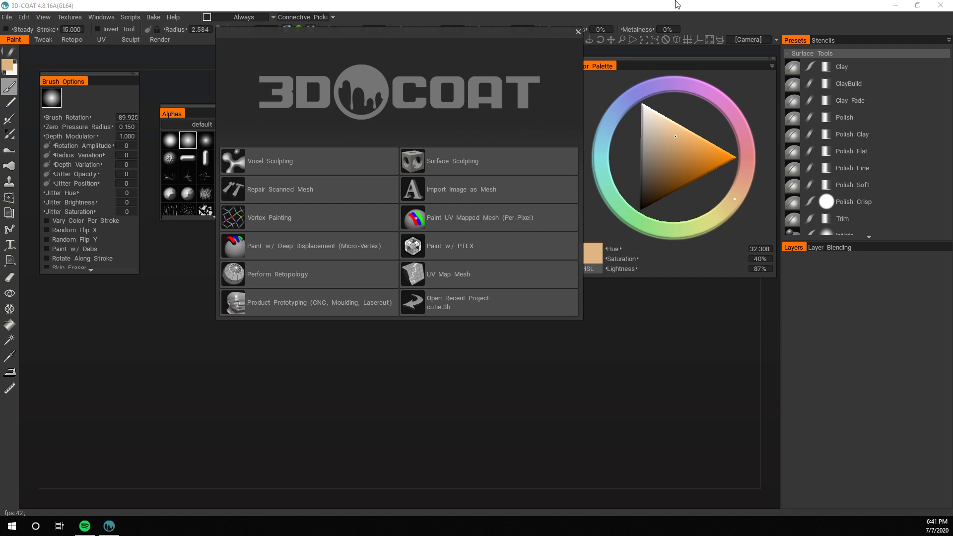
left_click(367, 353)
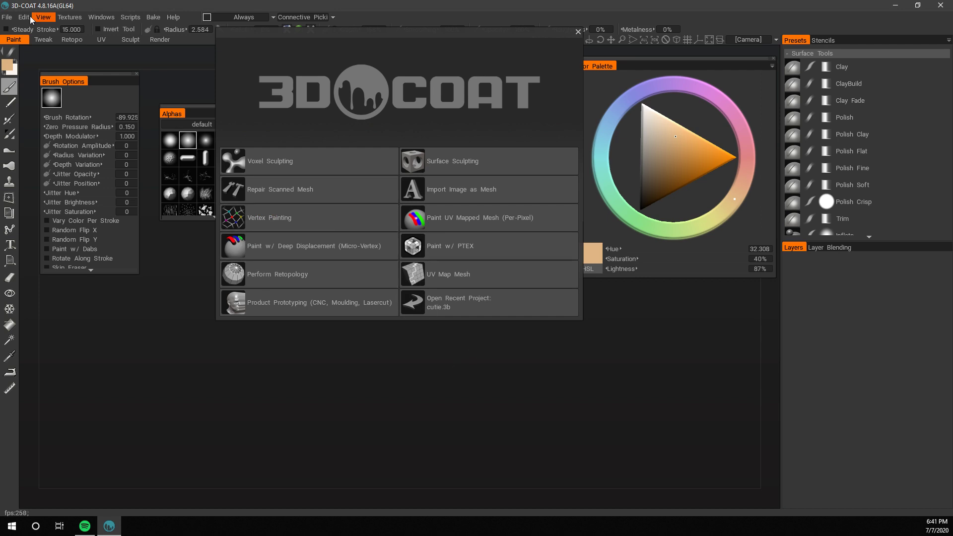
Step: Look through the File menu and the UV Map Mesh option, then dismiss both
left_click(7, 17)
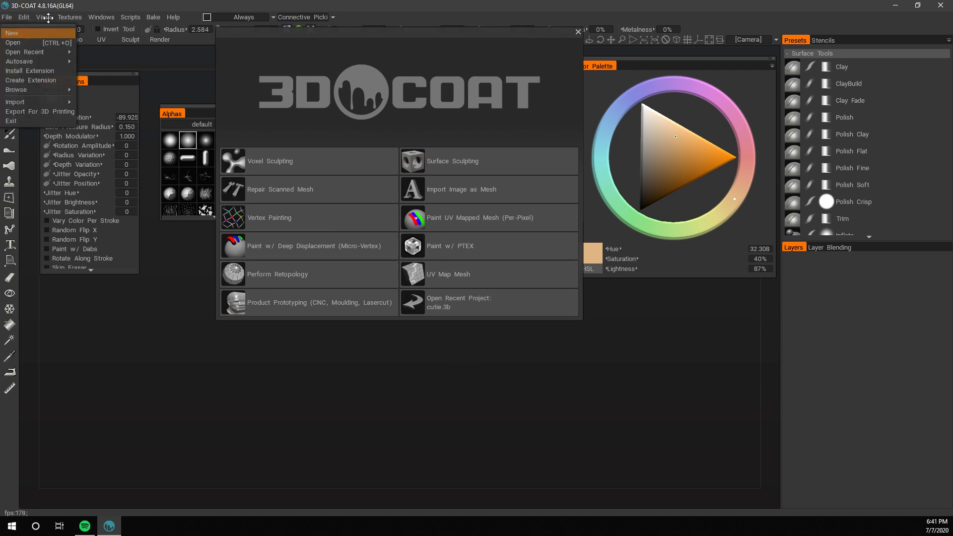
left_click(455, 320)
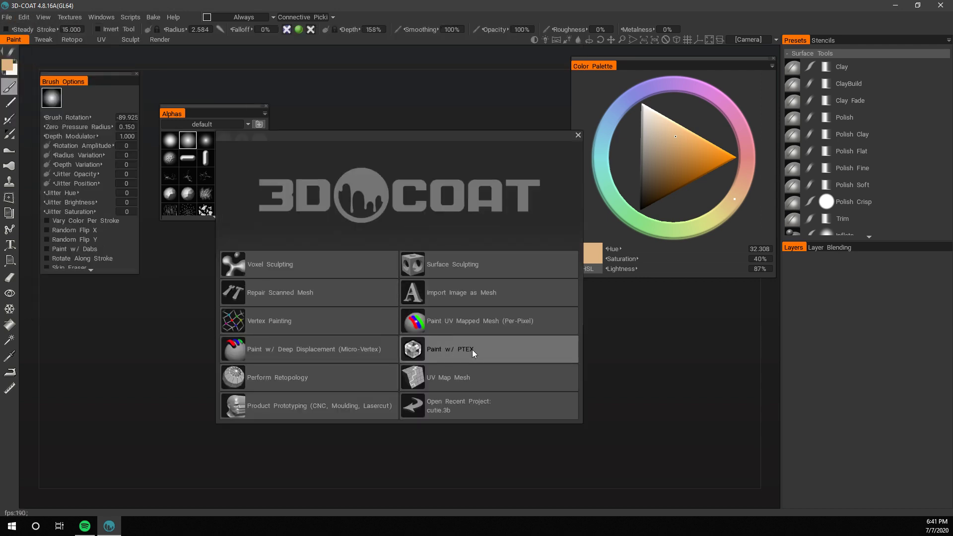
left_click(457, 382)
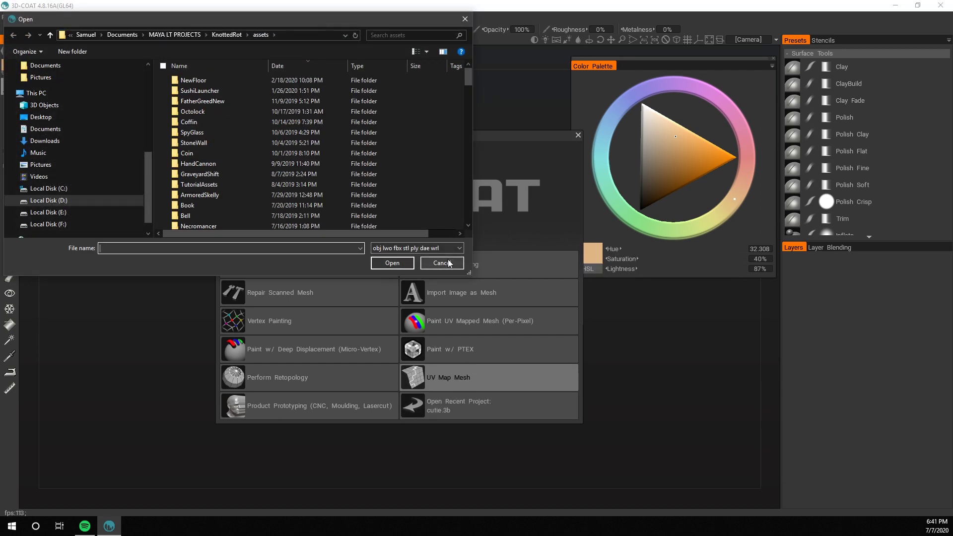
left_click(442, 263)
Step: Open WB_low.fbx from the WheelBarrel folder as a Per-Pixel paint project
left_click(484, 326)
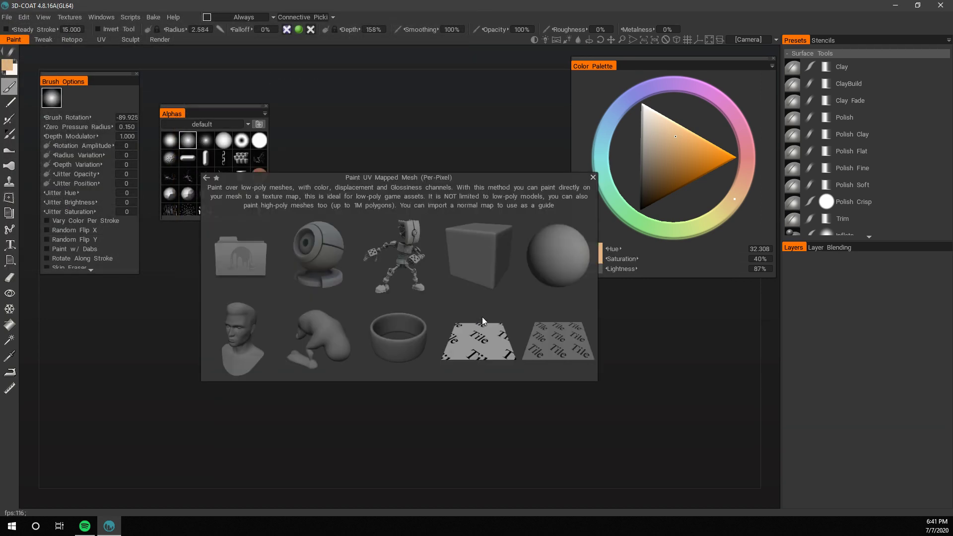
left_click(258, 258)
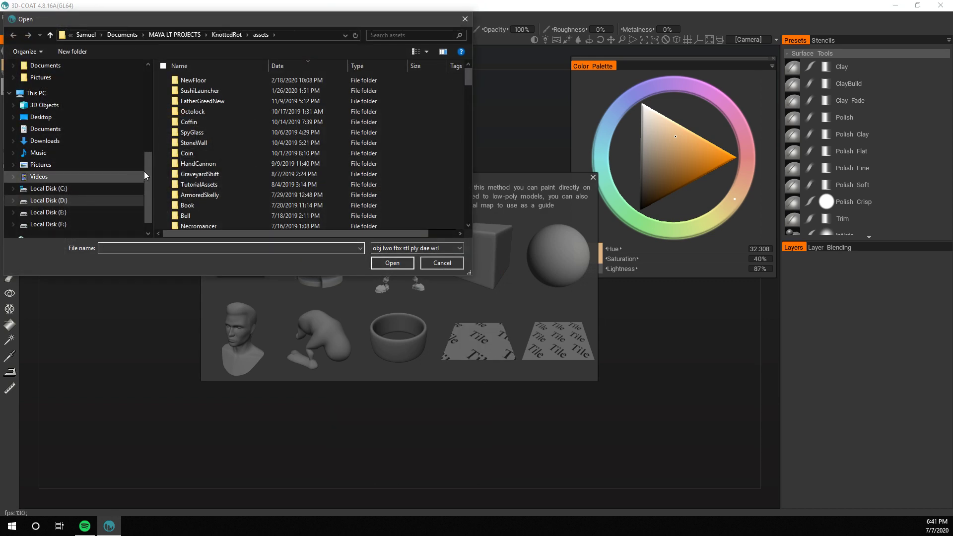
left_click_drag(145, 171, 145, 114)
left_click(95, 136)
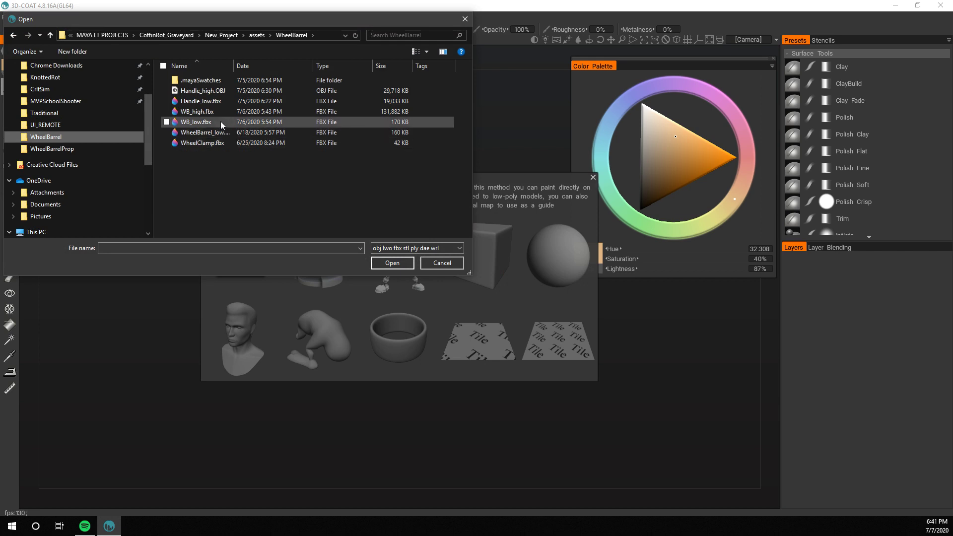
left_click(238, 120)
left_click(407, 260)
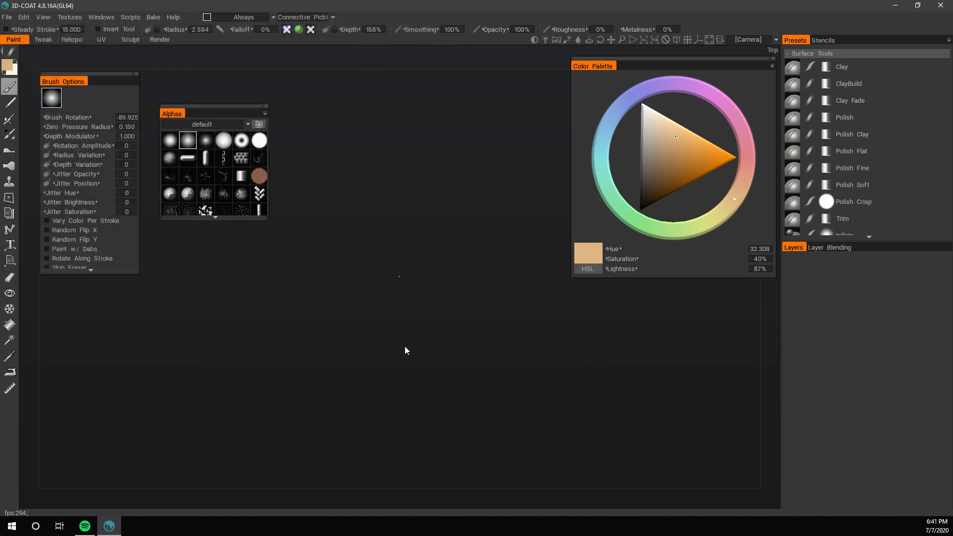
left_click(29, 17)
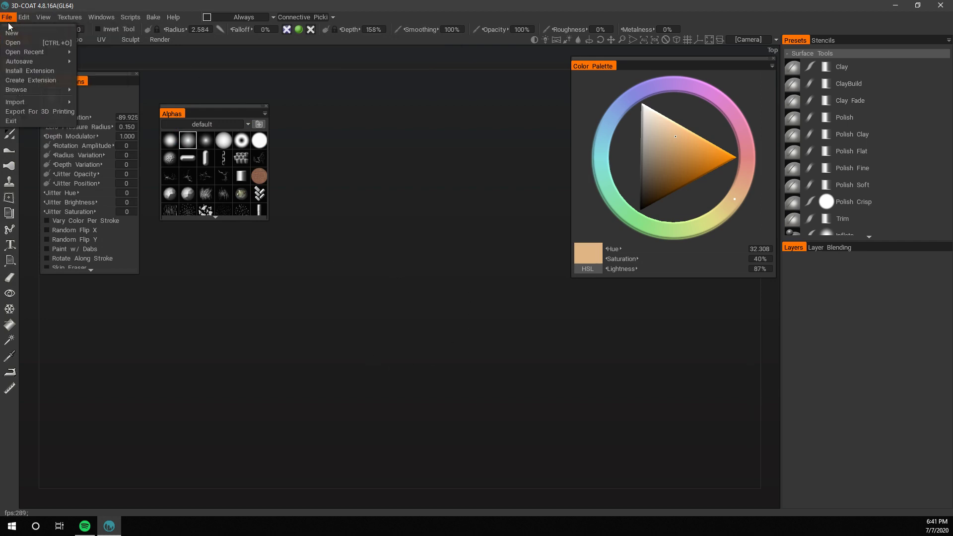
mouse_move(11, 54)
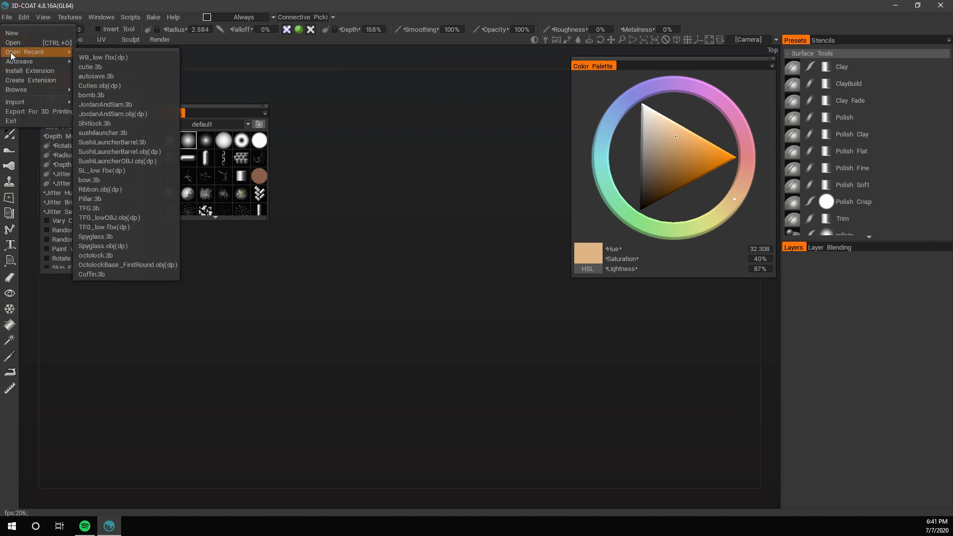
Step: Leave the Import submenu, returning to the empty Paint workspace
mouse_move(61, 103)
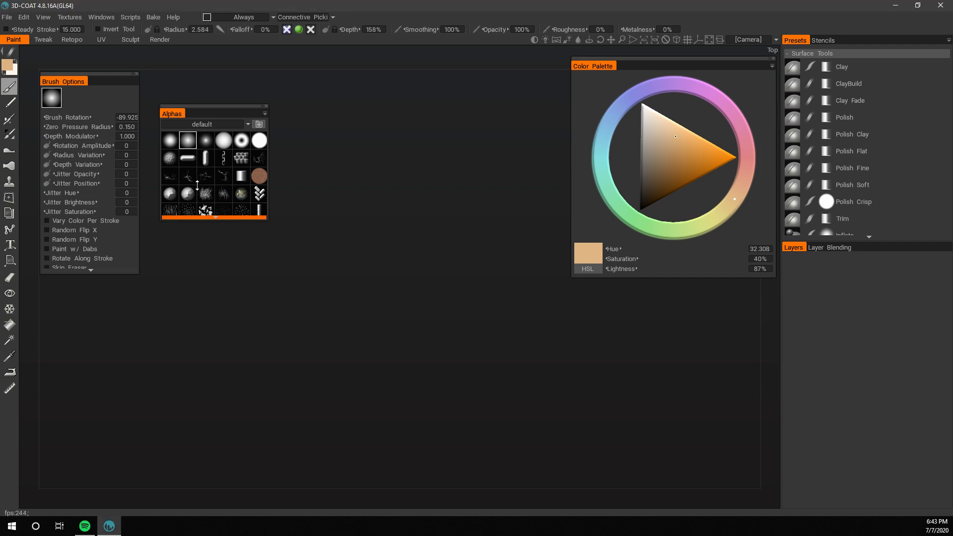
Step: Start a new Paint UV Mapped Mesh (Per-Pixel) scene and open WheelBarrelOBJ.obj
left_click(10, 18)
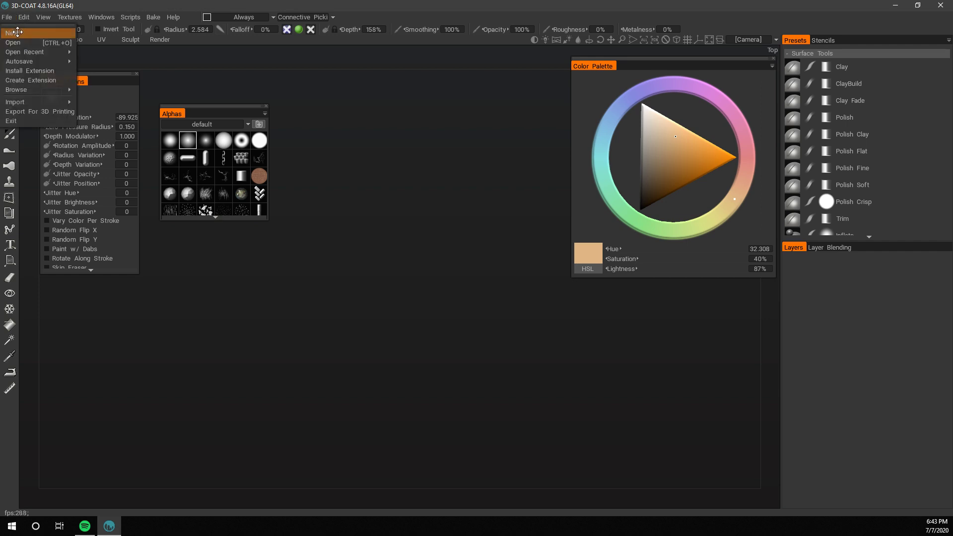
left_click(12, 32)
left_click(498, 321)
left_click(241, 255)
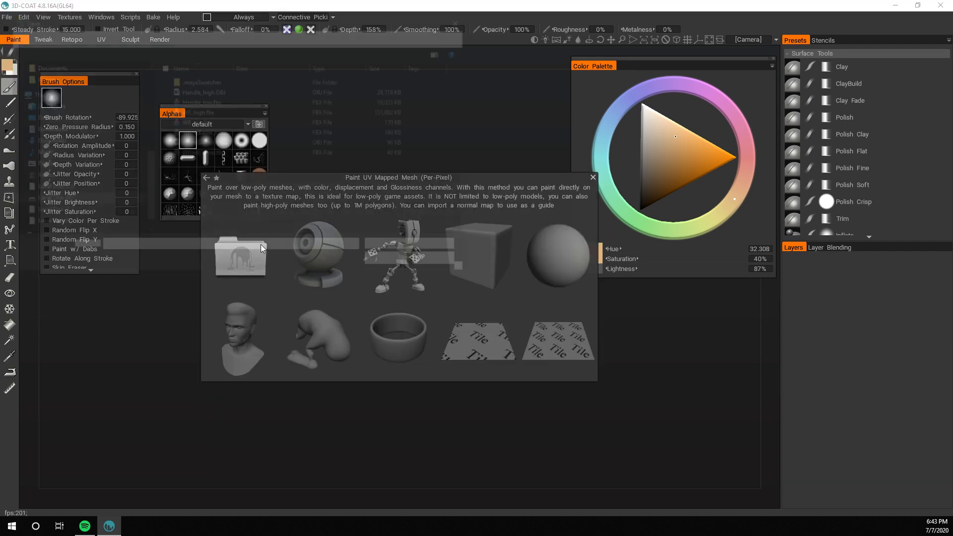
left_click(225, 142)
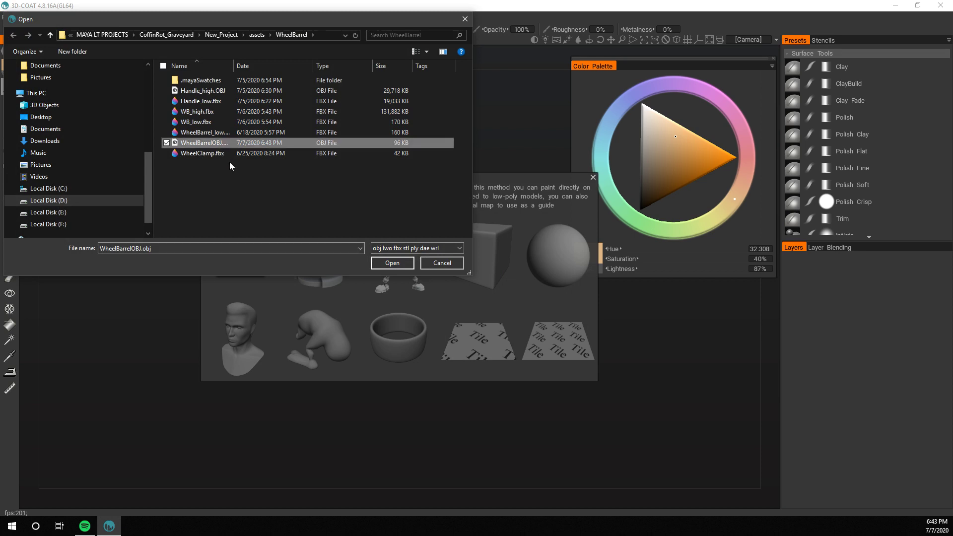
left_click(393, 263)
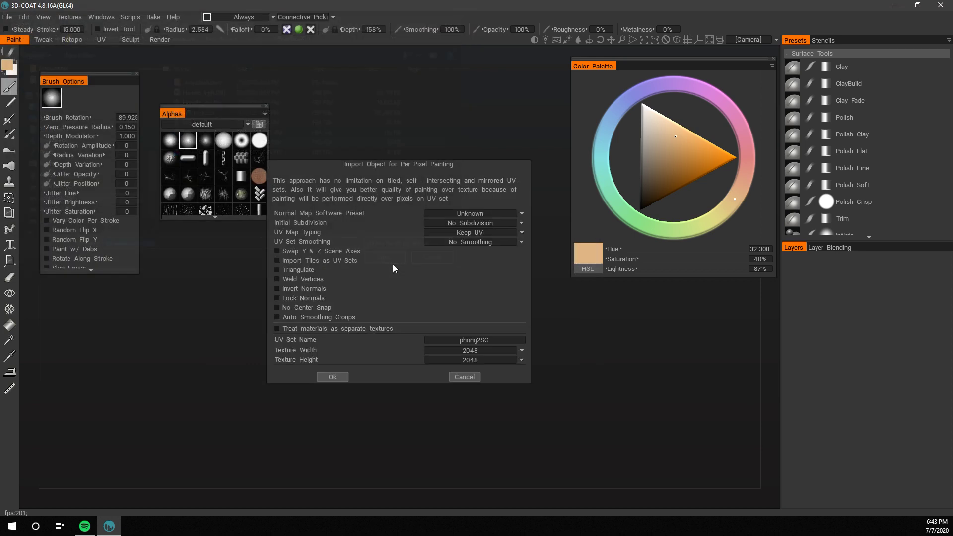
Step: Set the texture size to 1024 × 1024 and keep the Unknown normal-map preset
left_click(481, 349)
left_click(454, 410)
left_click(474, 213)
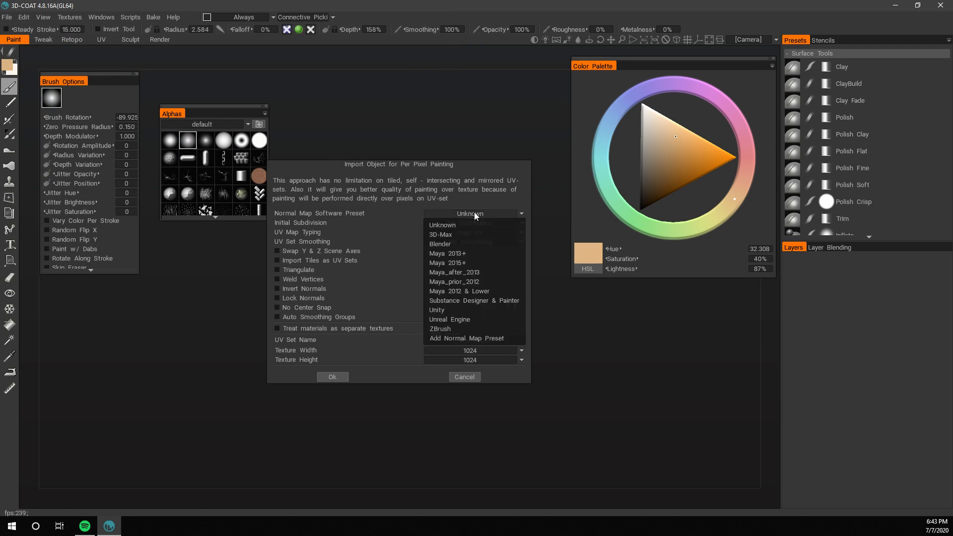
left_click(440, 234)
left_click(469, 212)
left_click(442, 225)
left_click(453, 214)
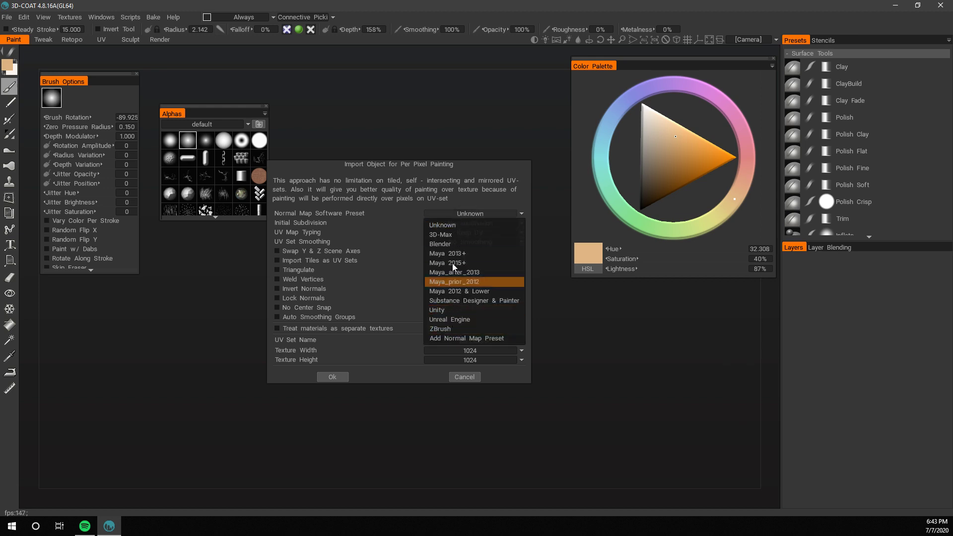
left_click(474, 215)
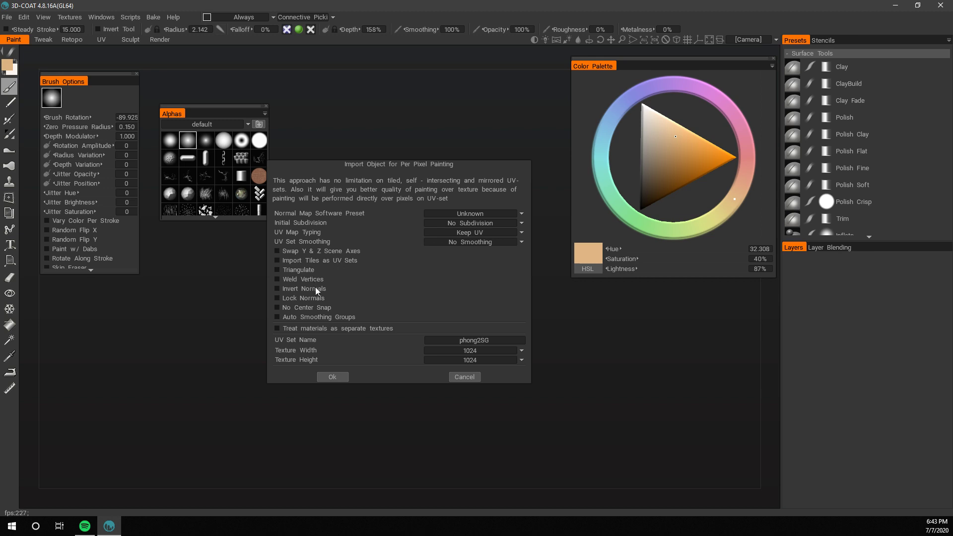
Step: Confirm the import settings to load the wheelbarrow mesh and face its front
left_click(321, 378)
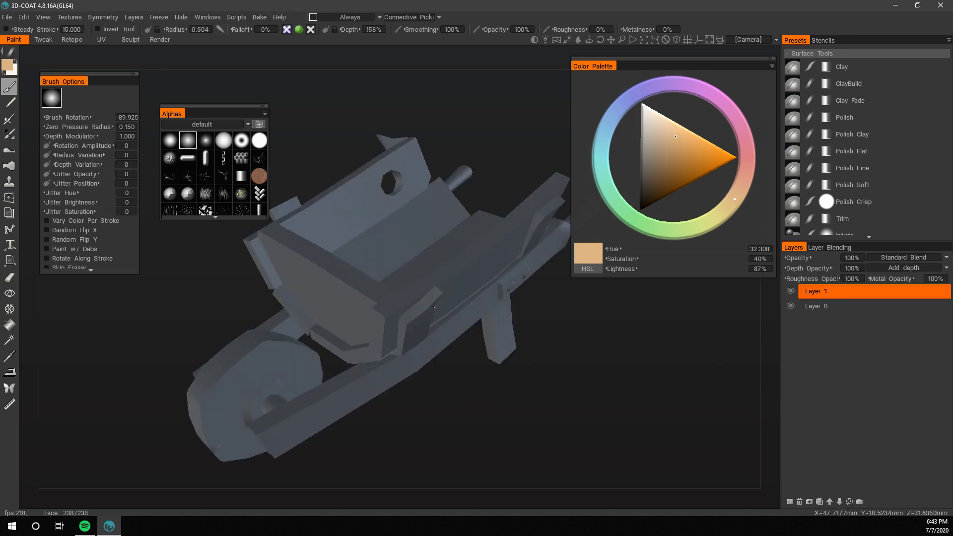
left_click_drag(353, 292, 447, 248)
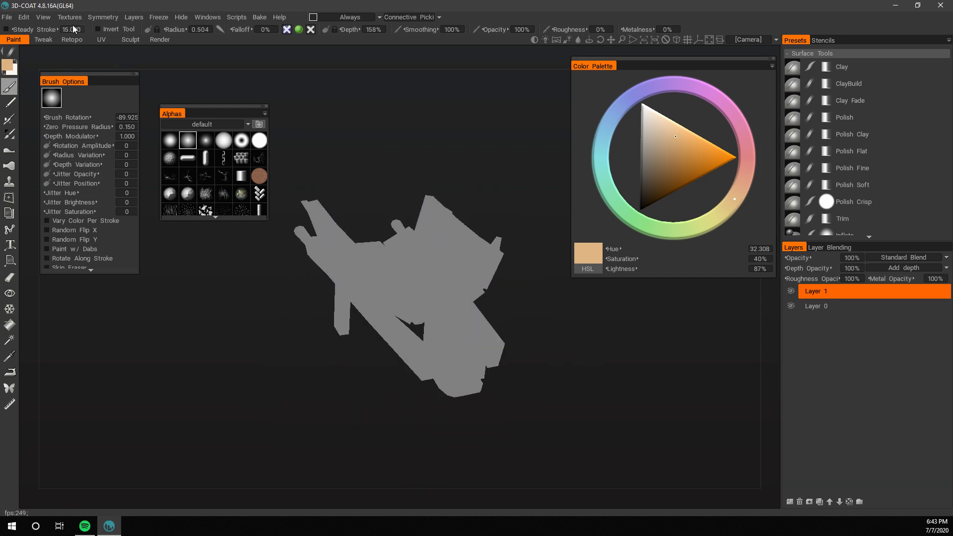
left_click(131, 17)
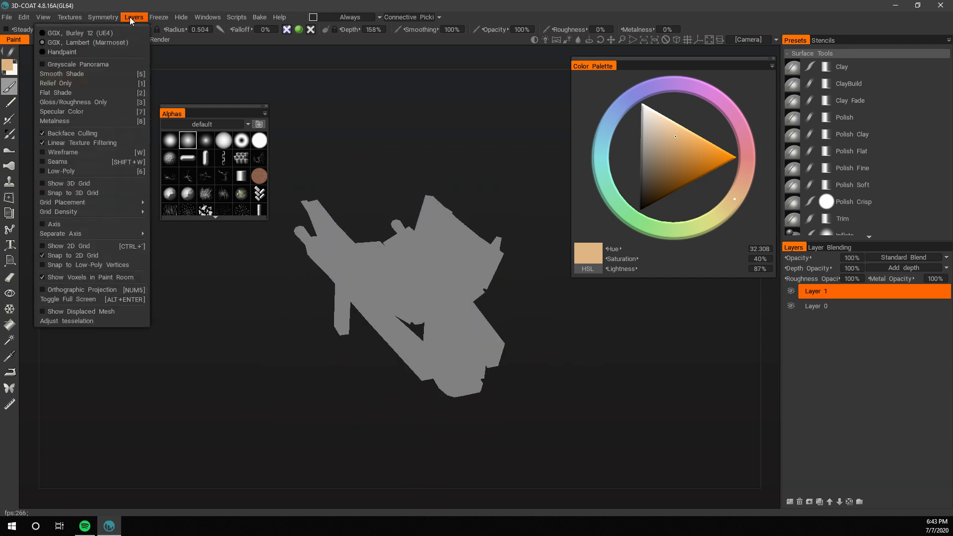
left_click(78, 18)
Step: Import MAT_WheelBarrel_DIFFUSE.png from the WheelBarrel folder as a new color/albedo layer
left_click(79, 18)
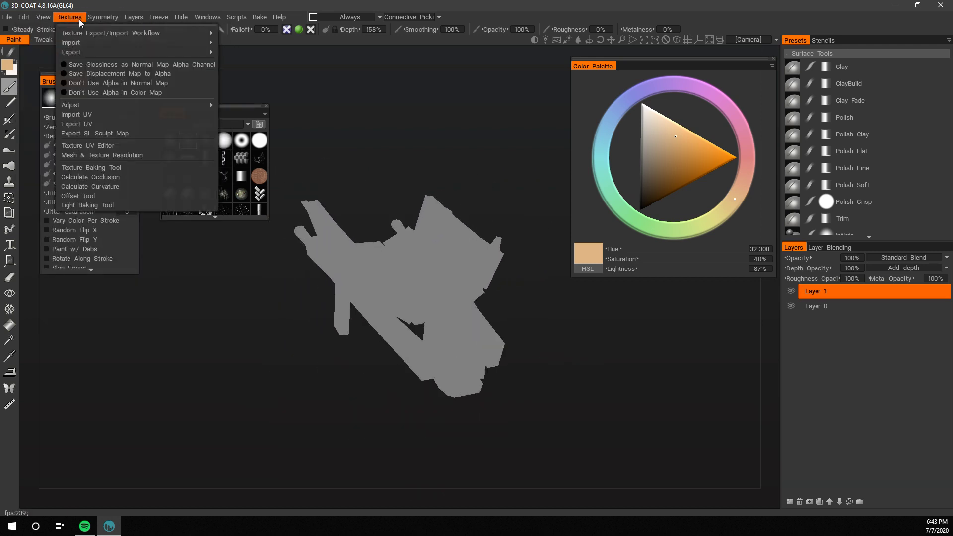
mouse_move(74, 44)
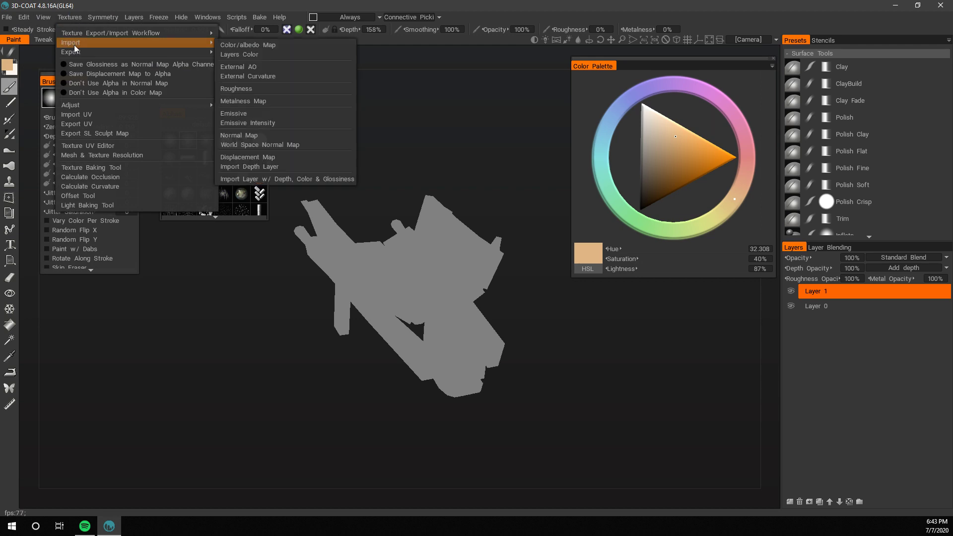
left_click(269, 45)
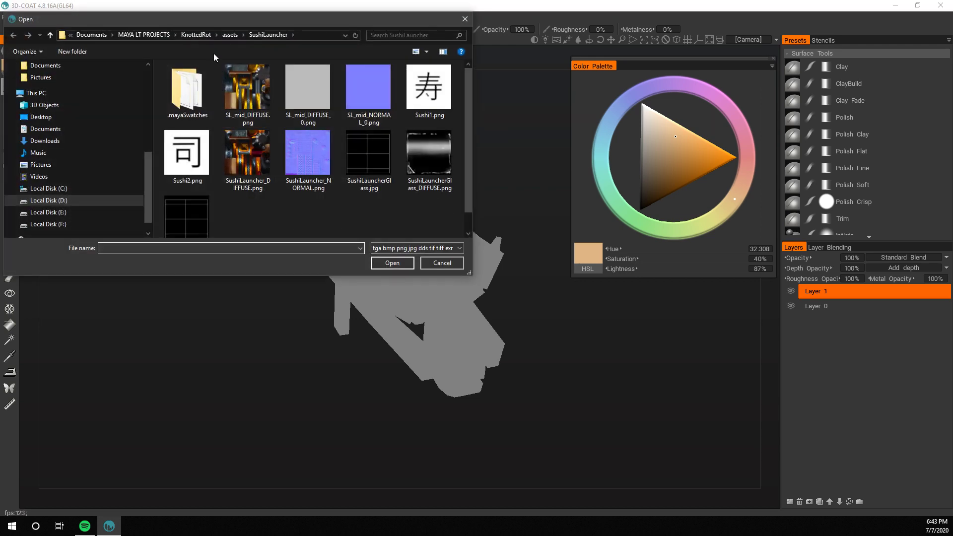
scroll(64, 129, "up", 3)
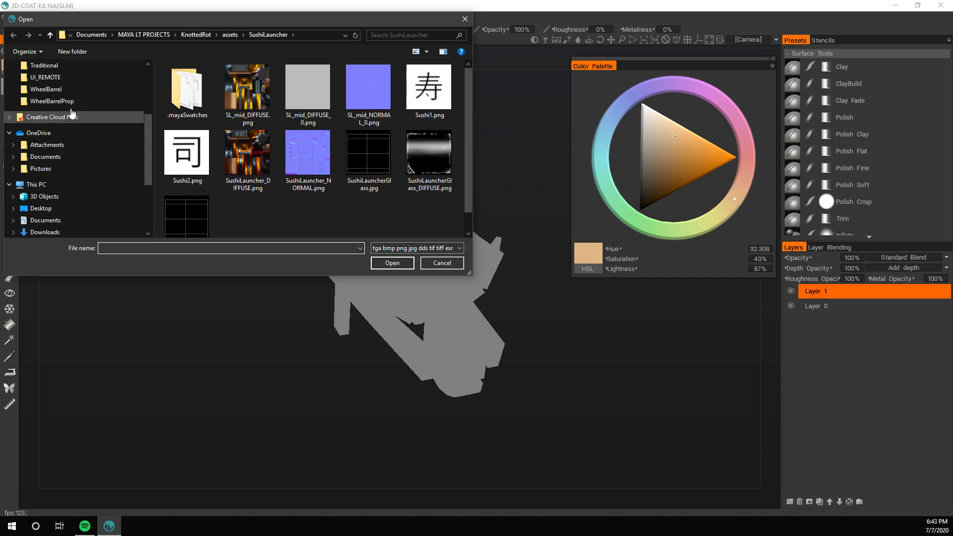
left_click(65, 114)
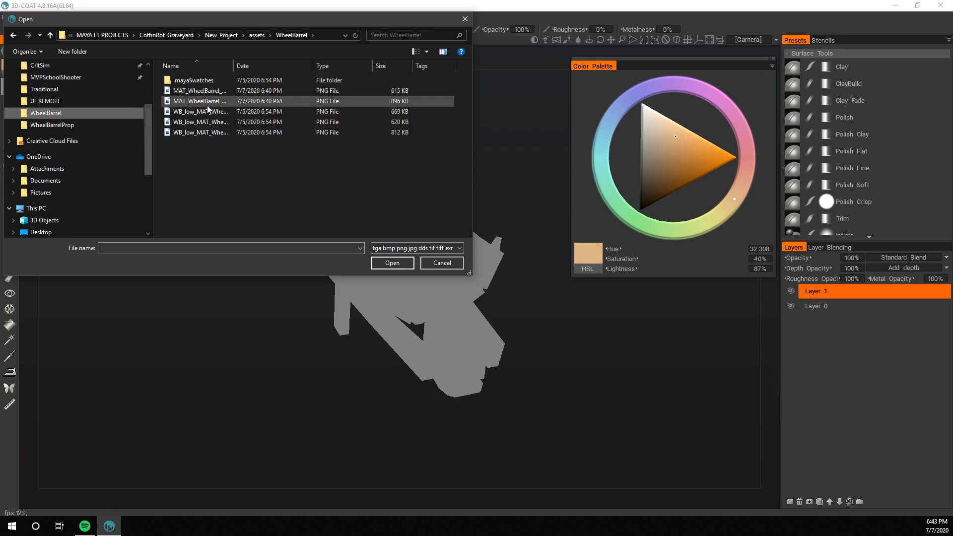
left_click(216, 92)
left_click(410, 264)
left_click_drag(385, 181, 478, 179)
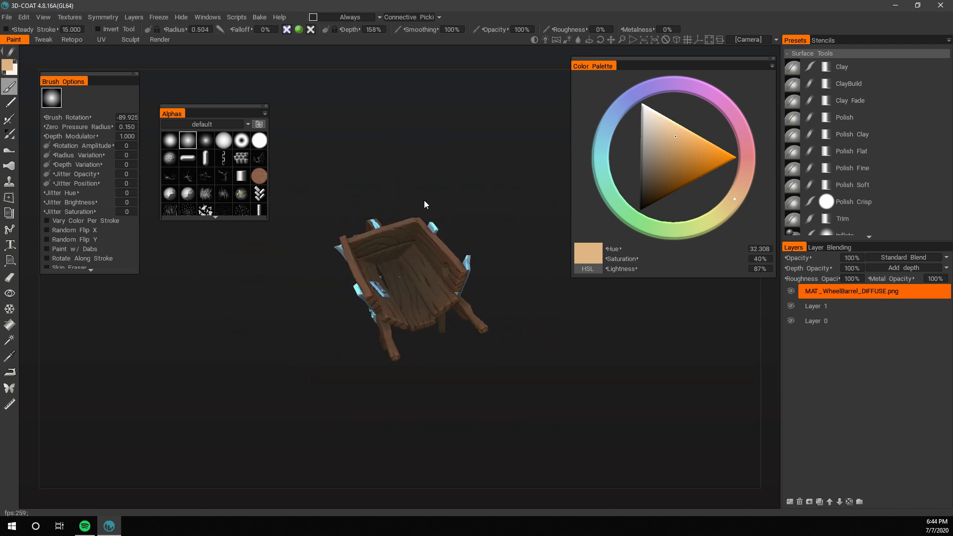
Step: Send all texture layers to Photoshop with Edit All Layers in Ext. Editor
left_click_drag(450, 197, 481, 181)
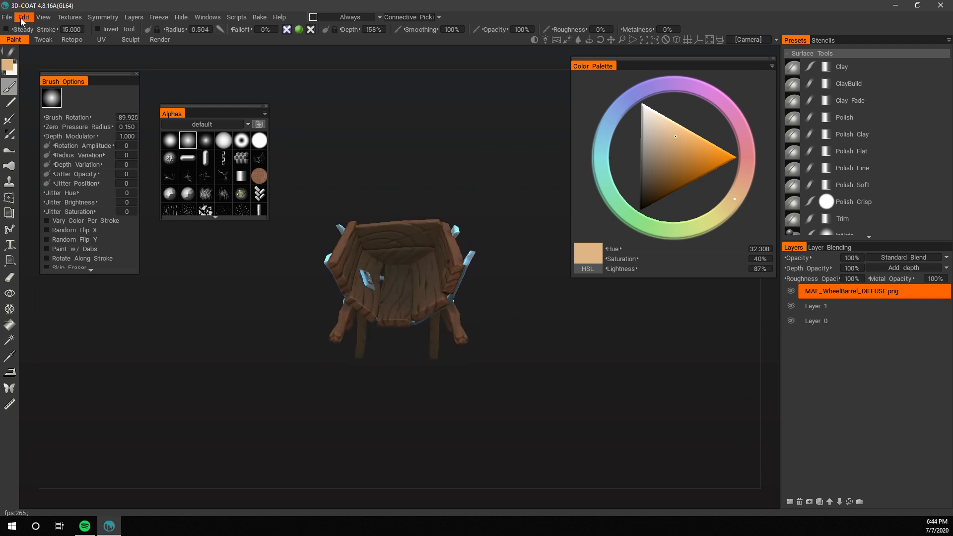
left_click(22, 20)
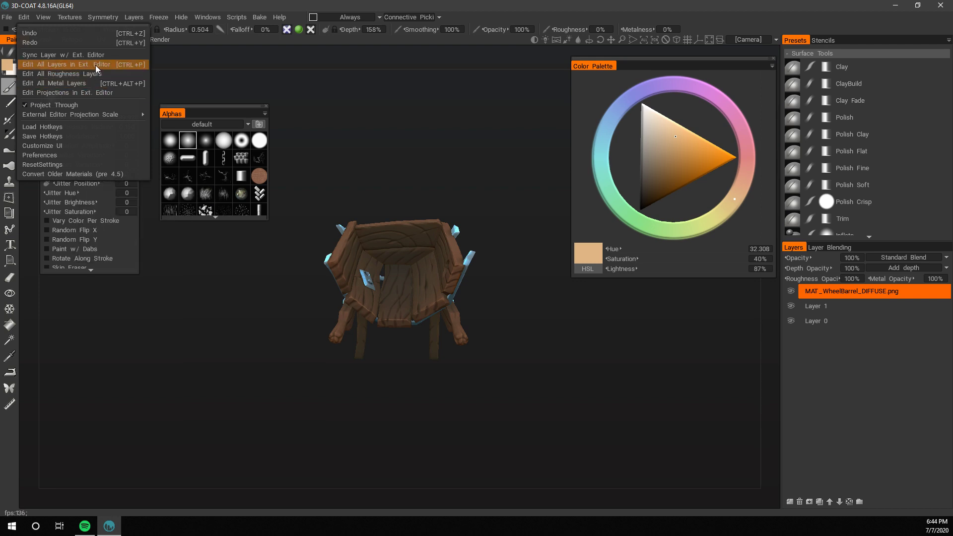
left_click(308, 130)
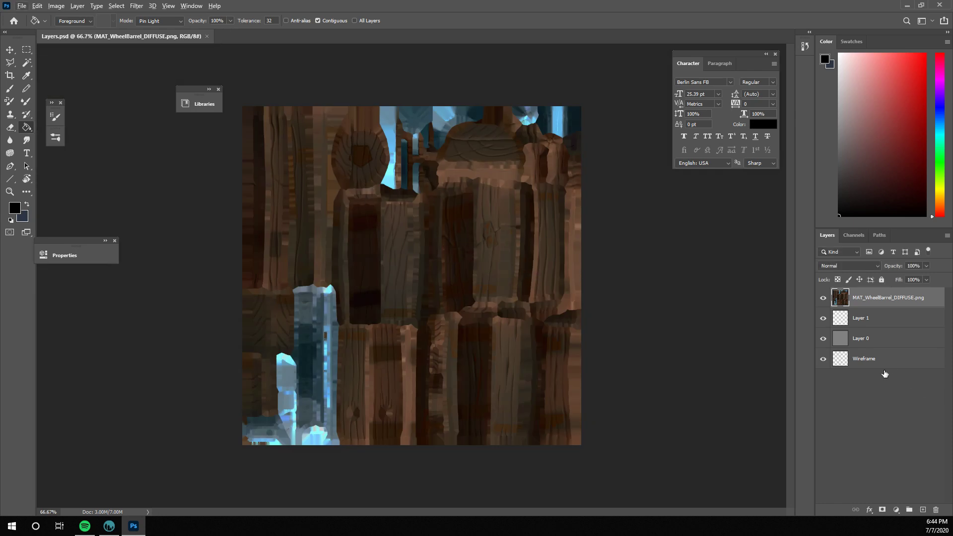
Step: Move the Wireframe layer to the top and set its opacity to 21%
left_click_drag(866, 360, 891, 277)
scroll(683, 347, "down", 1, "alt")
scroll(683, 347, "up", 2, "alt")
left_click(672, 316, "alt")
Step: Tilt the canvas about 7 degrees and zoom in over the wheel and plank details
scroll(429, 350, "up", 3, "alt")
key("r")
mouse_move(431, 322)
left_mouse_down()
mouse_move(447, 297)
mouse_move(453, 303)
mouse_move(436, 315)
left_mouse_up()
scroll(432, 334, "down", 2, "alt")
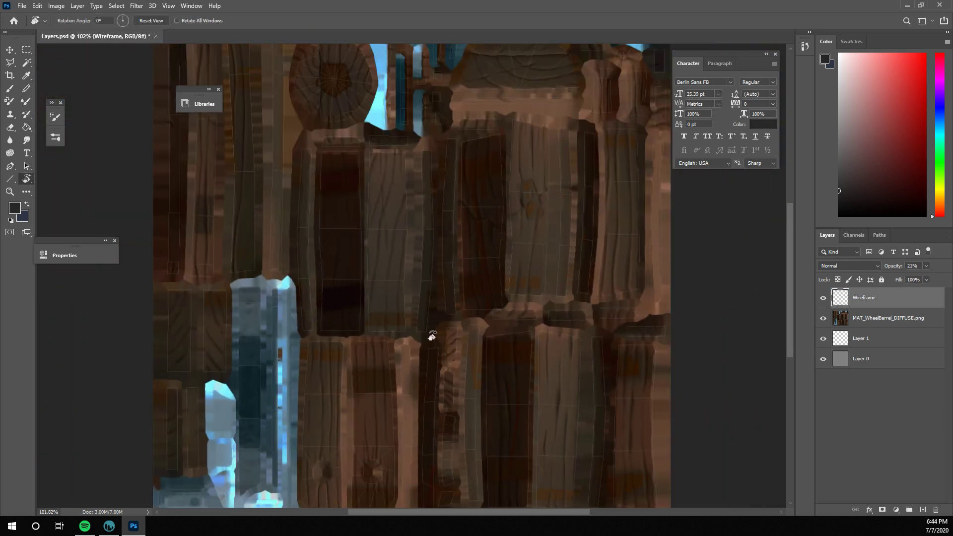
key("b")
scroll(430, 330, "down", 3, "alt")
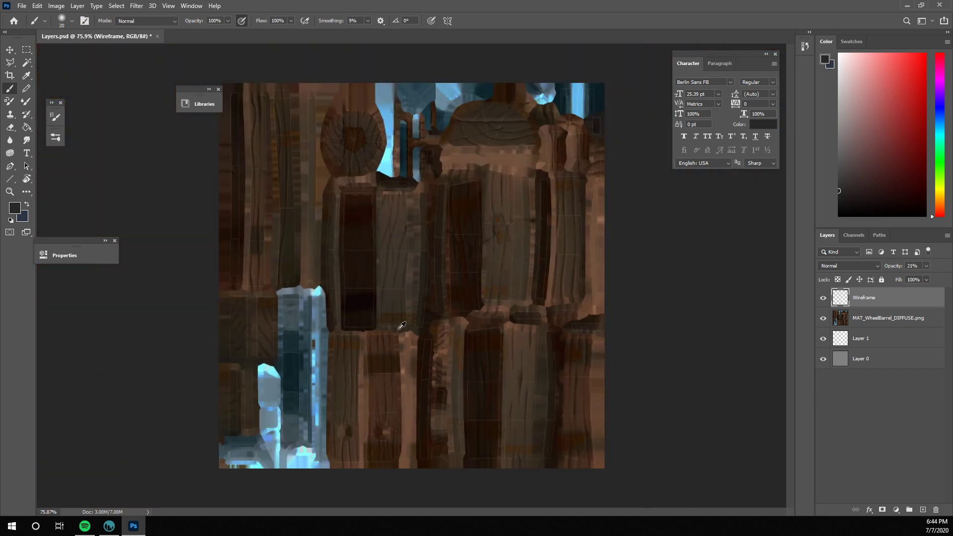
scroll(402, 325, "up", 6, "alt")
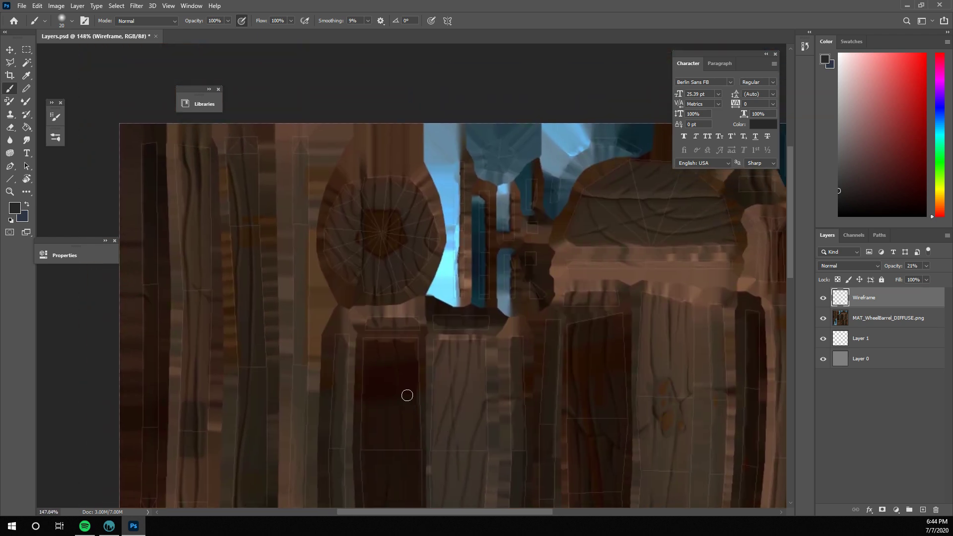
left_click_drag(407, 395, 437, 326)
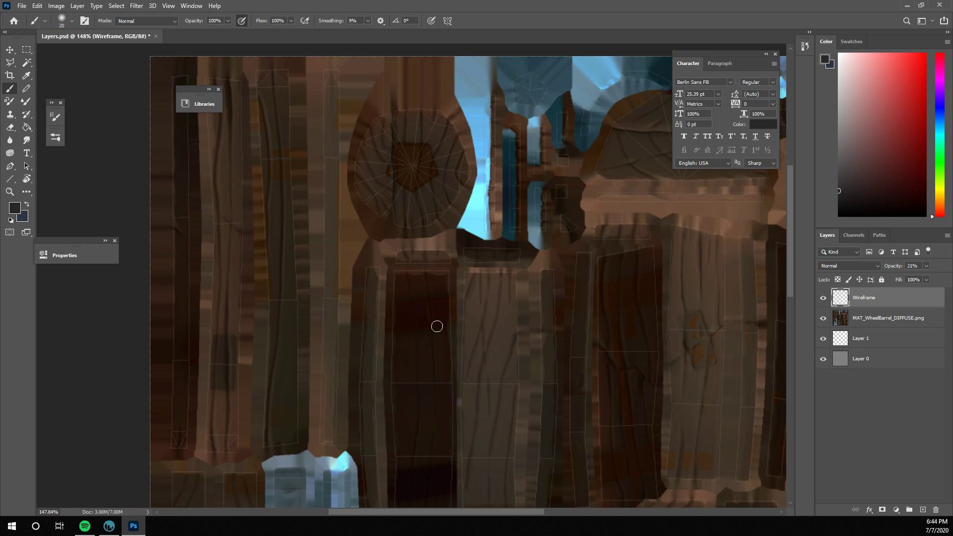
left_click_drag(436, 326, 408, 276)
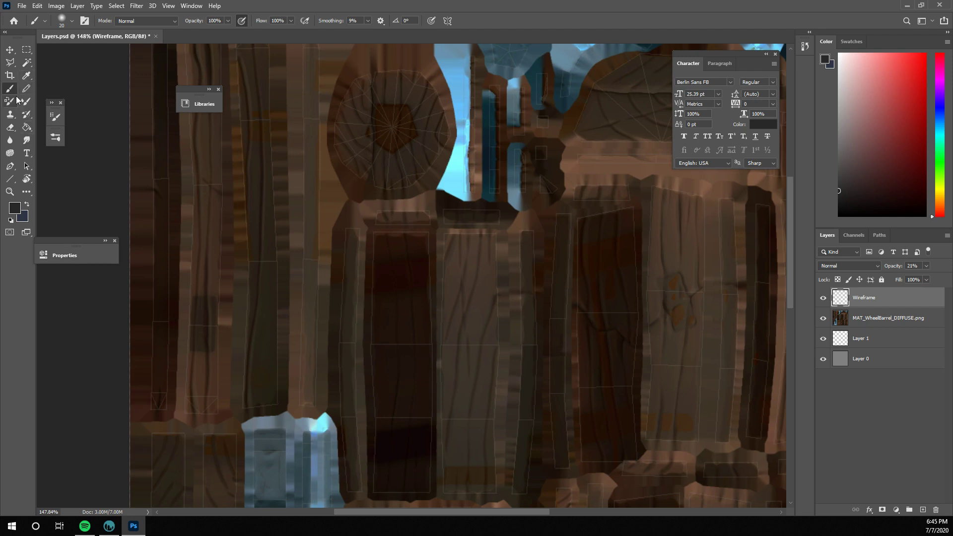
Step: Pick a textured 25 px brush tip in Brush Settings
left_click(187, 105)
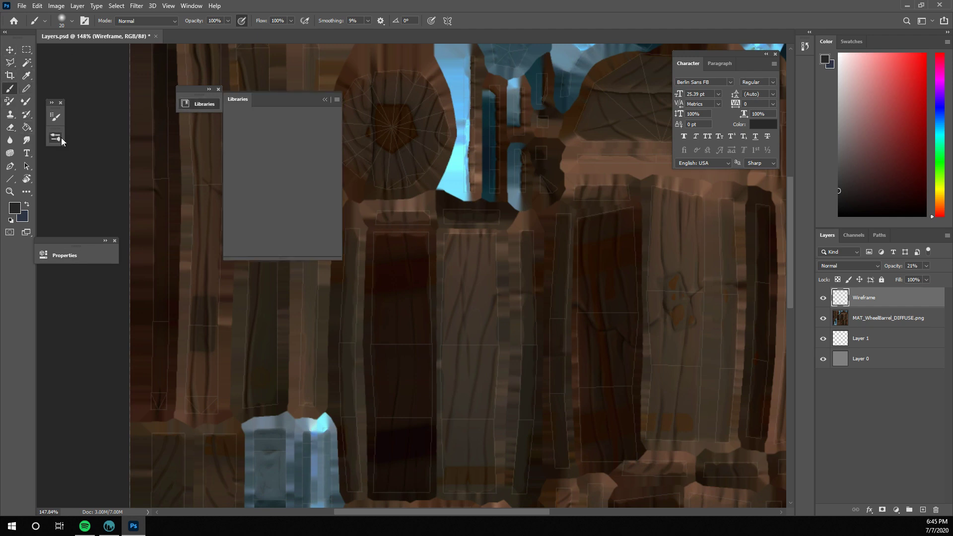
left_click(58, 118)
left_click(58, 119)
left_click(58, 119)
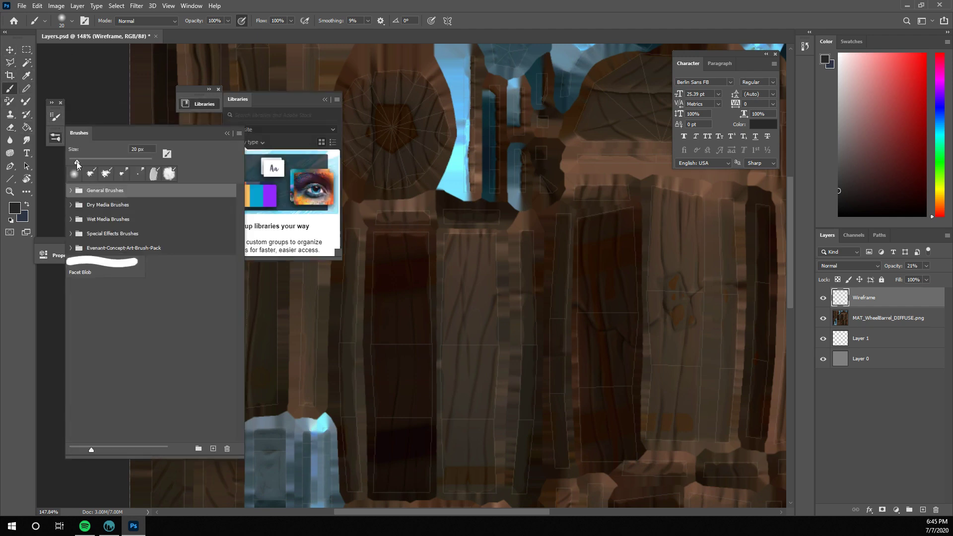
left_click(58, 119)
left_click(210, 133)
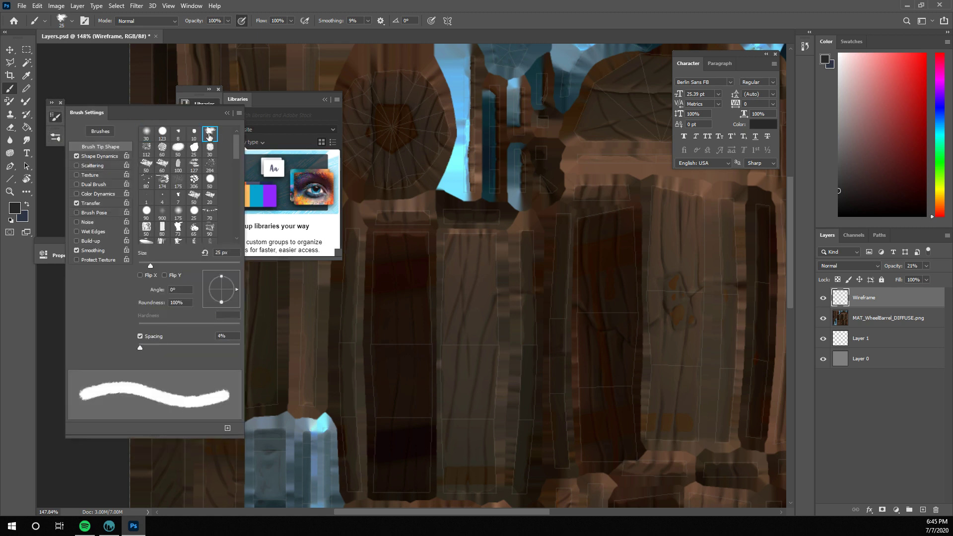
Step: Enable Shape Dynamics with size jitter off, and set Transfer opacity control to Pen Pressure
left_click(99, 155)
left_click(175, 150)
left_click(189, 155)
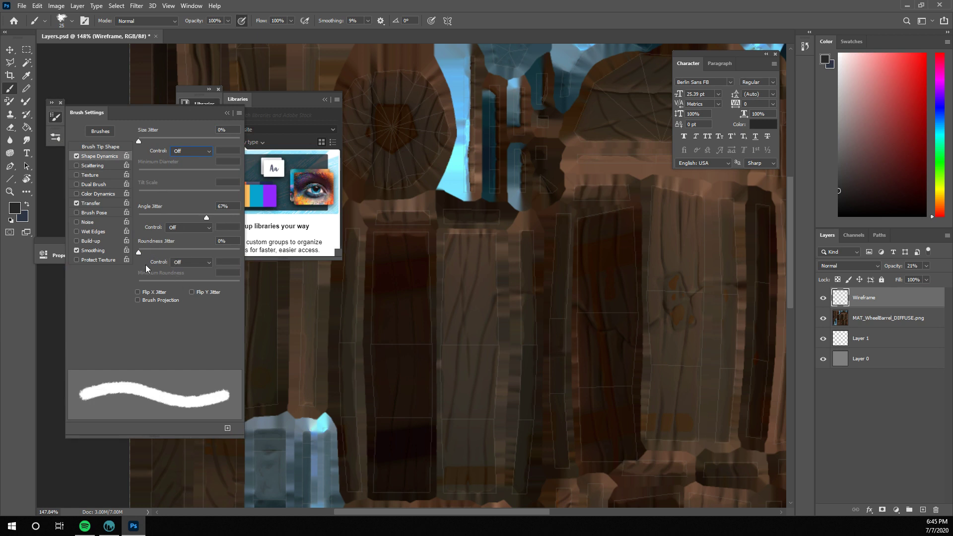
left_click(96, 202)
left_click(210, 151)
left_click(210, 152)
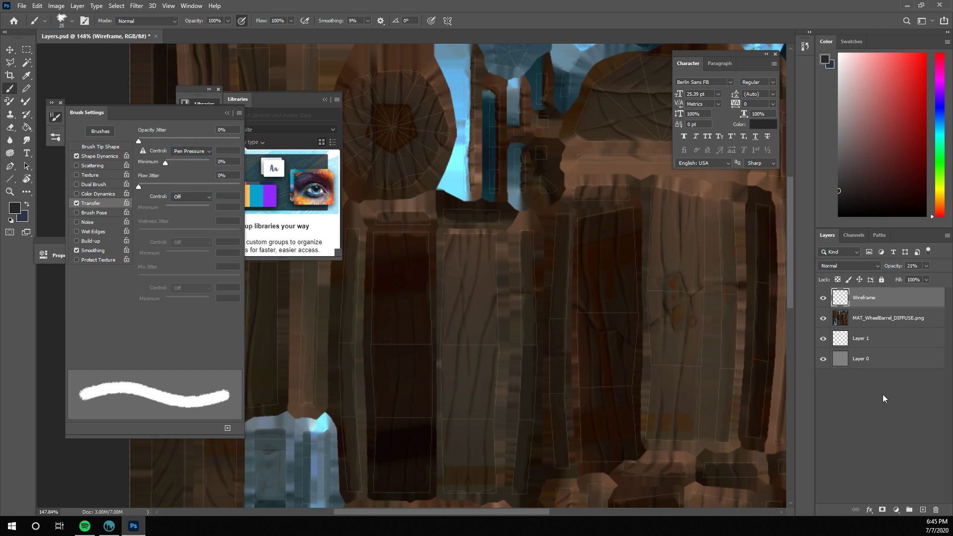
Step: Add a new Layer 2 above Wireframe, shrink the brush to 8 px, and choose orange
left_click(922, 510)
left_click(479, 315, "alt")
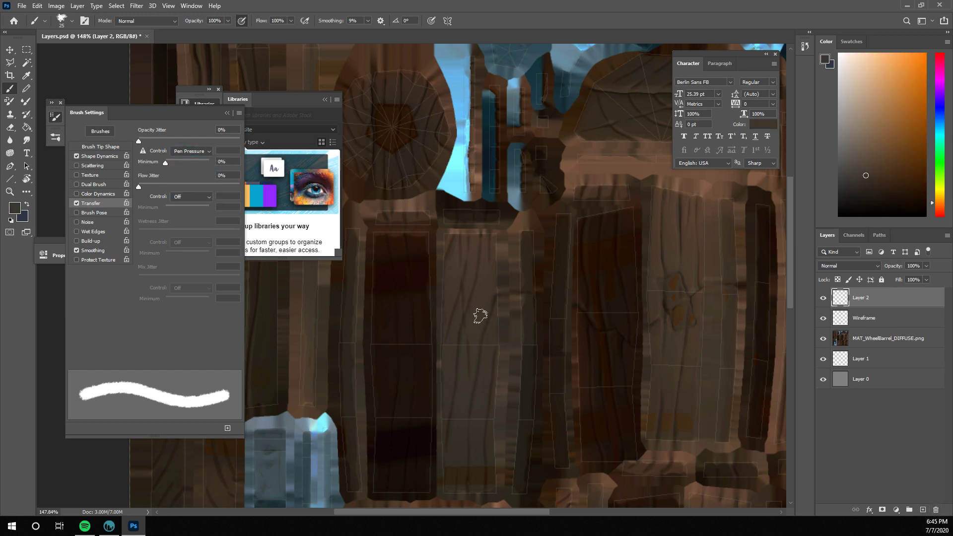
key("bracketleft")
key("bracketleft")
key("bracketleft")
key("bracketleft")
left_click(408, 183, "alt")
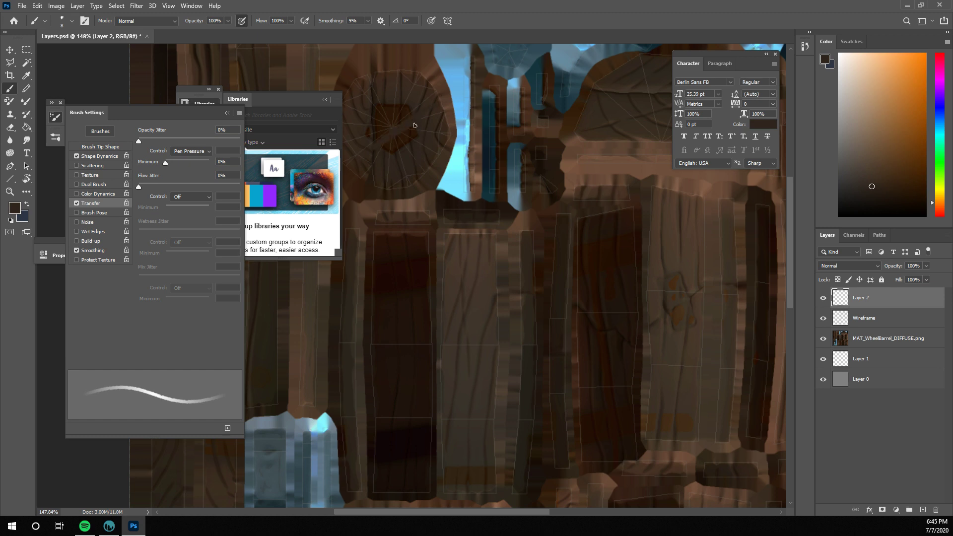
scroll(360, 211, "down", 3, "alt")
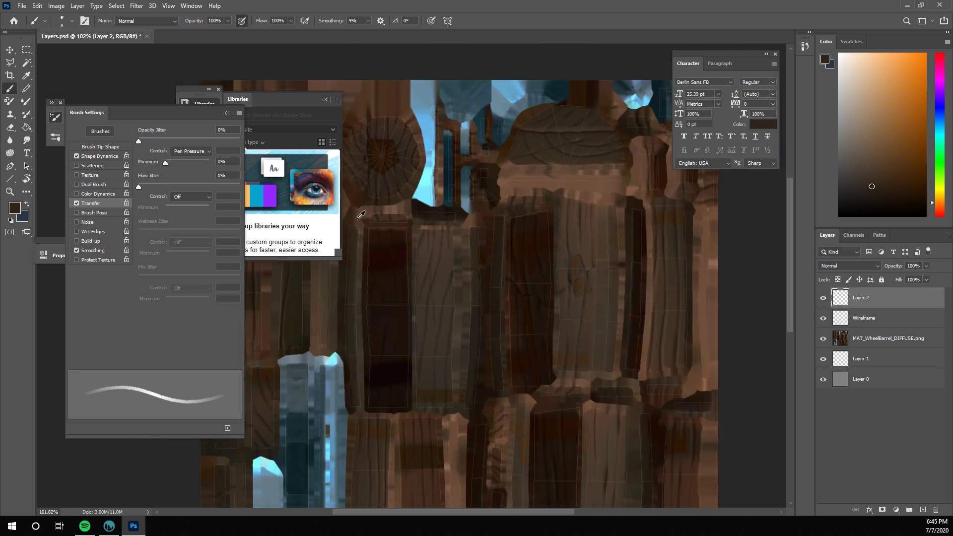
left_click(479, 381, "alt")
scroll(479, 381, "down", 3, "alt")
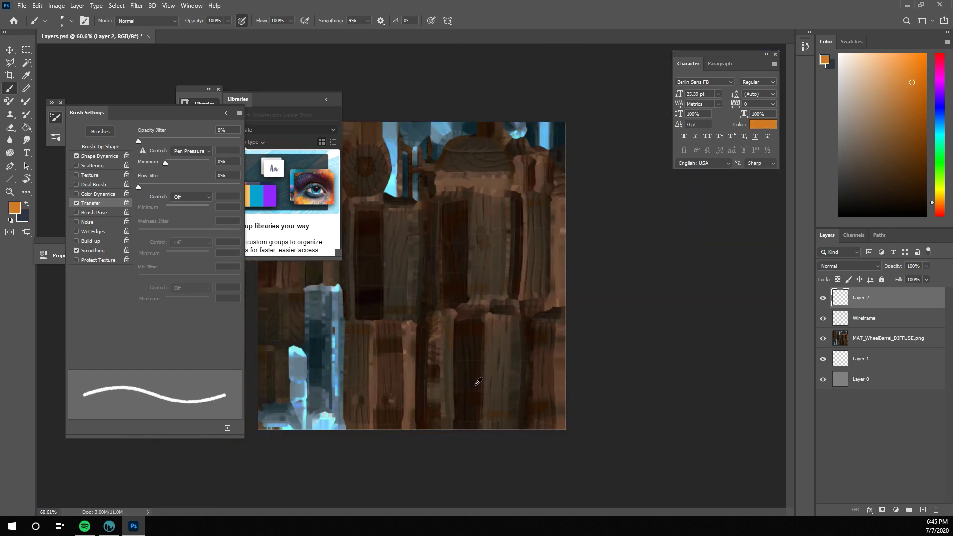
scroll(425, 307, "up", 2, "alt")
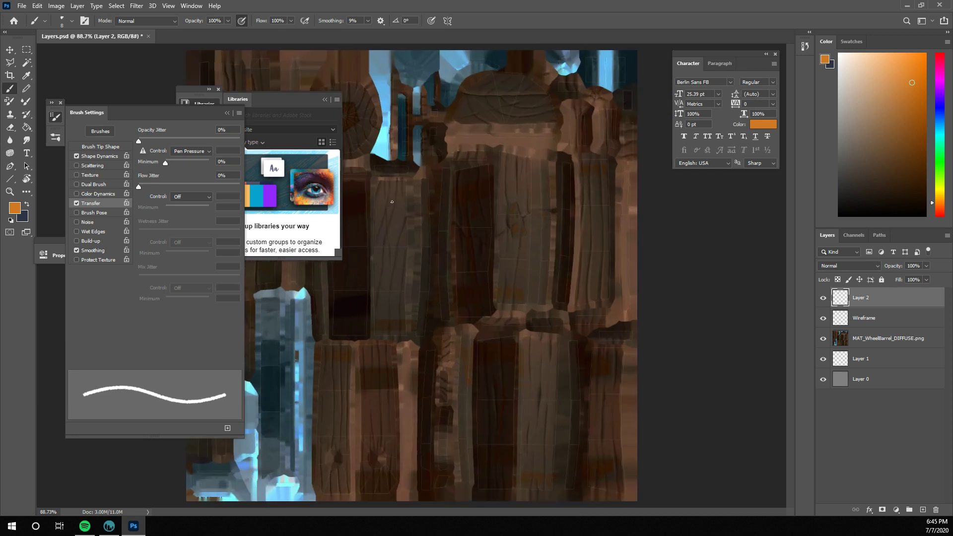
Step: Paint an orange zigzag down the planks, save, and return to 3D-Coat
mouse_move(392, 201)
left_mouse_down()
mouse_move(390, 256)
mouse_move(406, 308)
left_mouse_up()
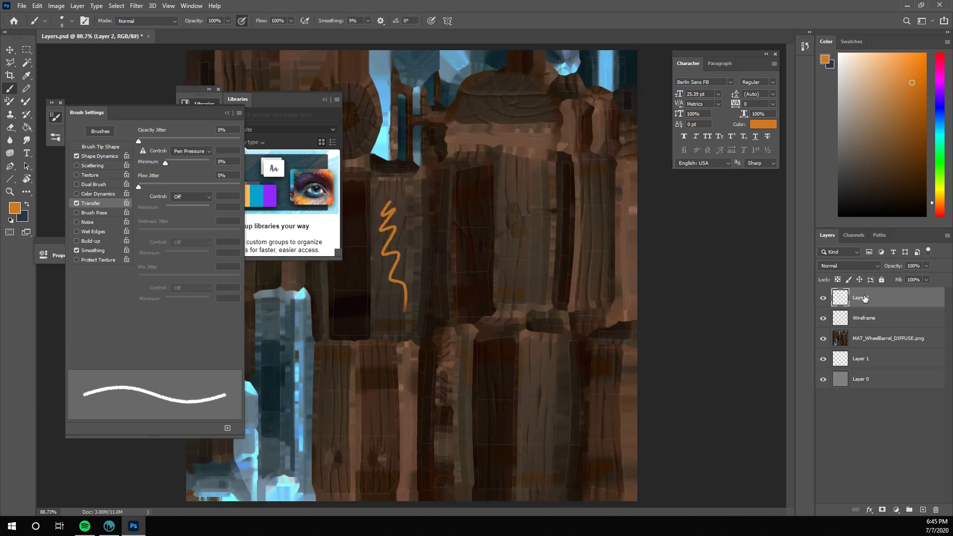
key("ctrl+s")
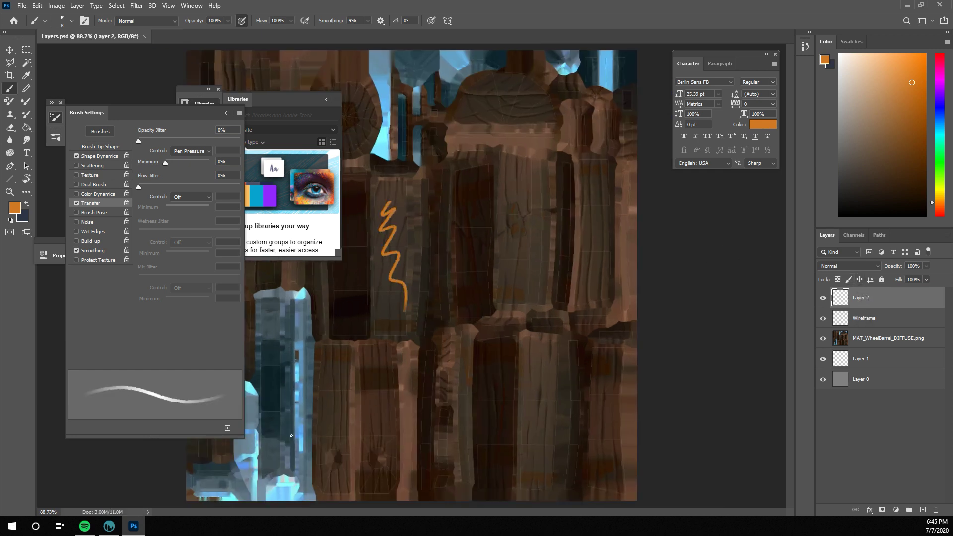
key("alt+Tab")
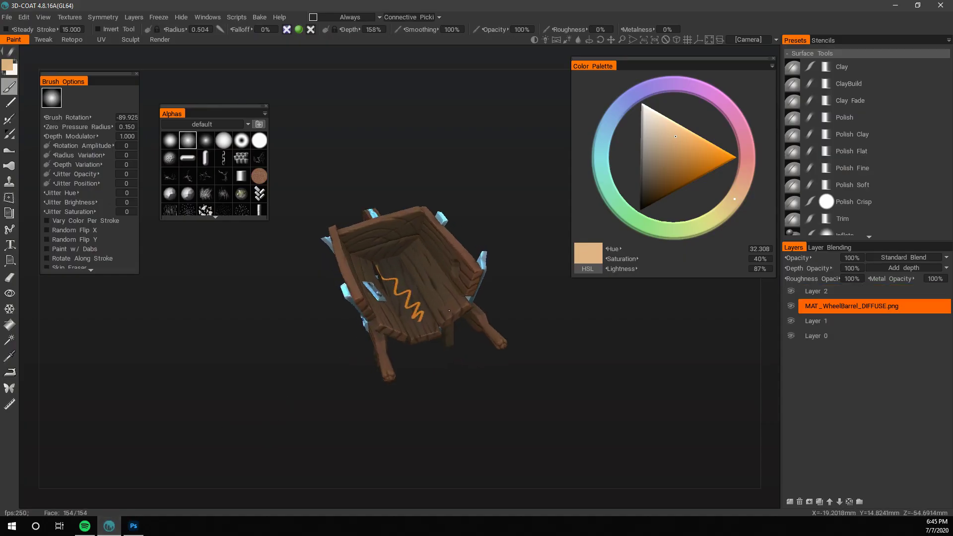
Step: Make Layer 2 active and erase part of the orange squiggle on the floor
scroll(633, 325, "up", 5)
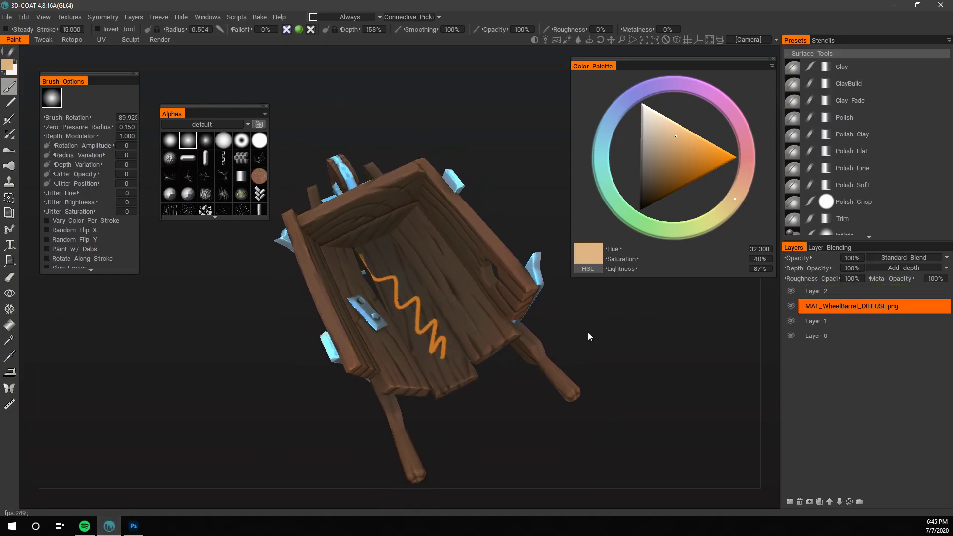
left_click_drag(594, 335, 602, 275)
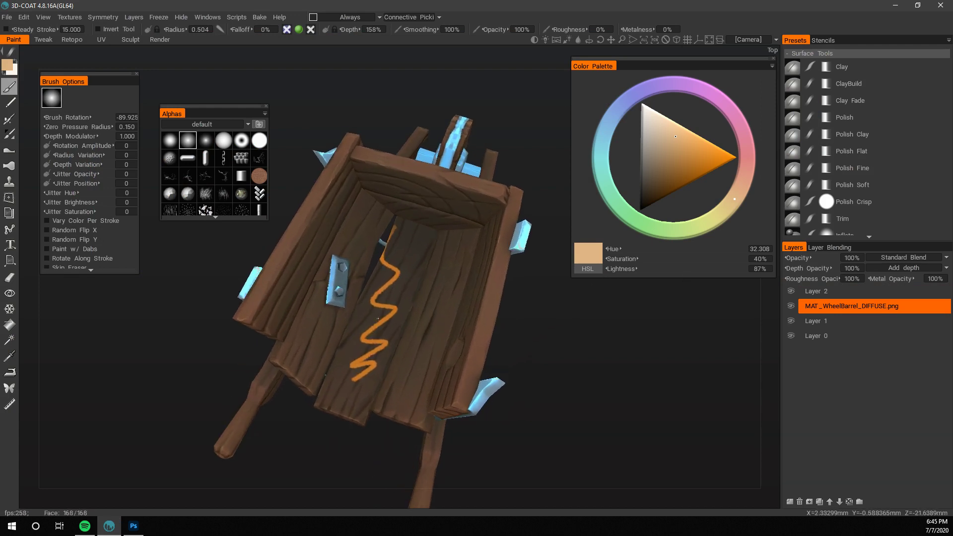
left_click(816, 291)
key("e")
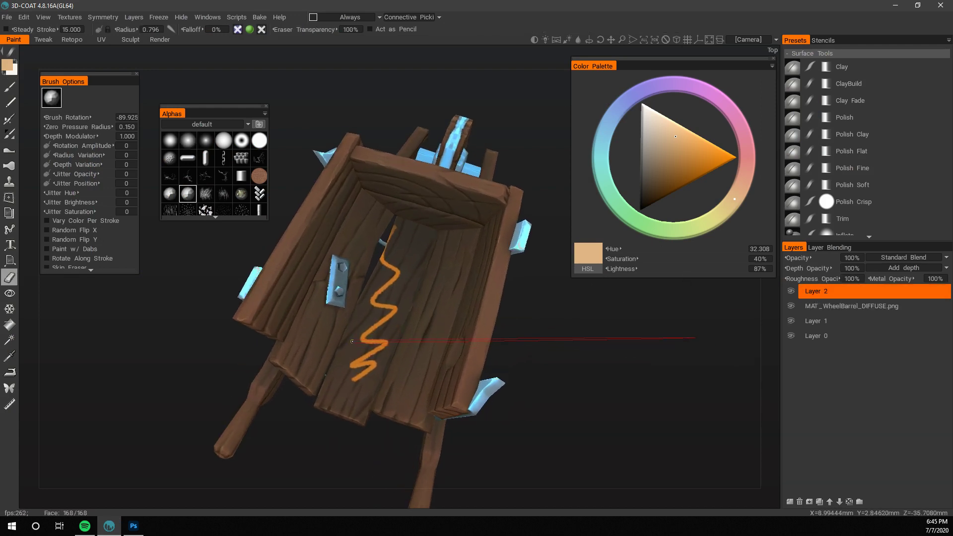
left_click_drag(365, 377, 392, 307)
Step: Add extra orange strokes in Photoshop, review them in 3D-Coat, then enter the UV workspace
key("alt+Tab")
mouse_move(391, 264)
left_mouse_down()
mouse_move(380, 274)
mouse_move(392, 286)
left_mouse_up()
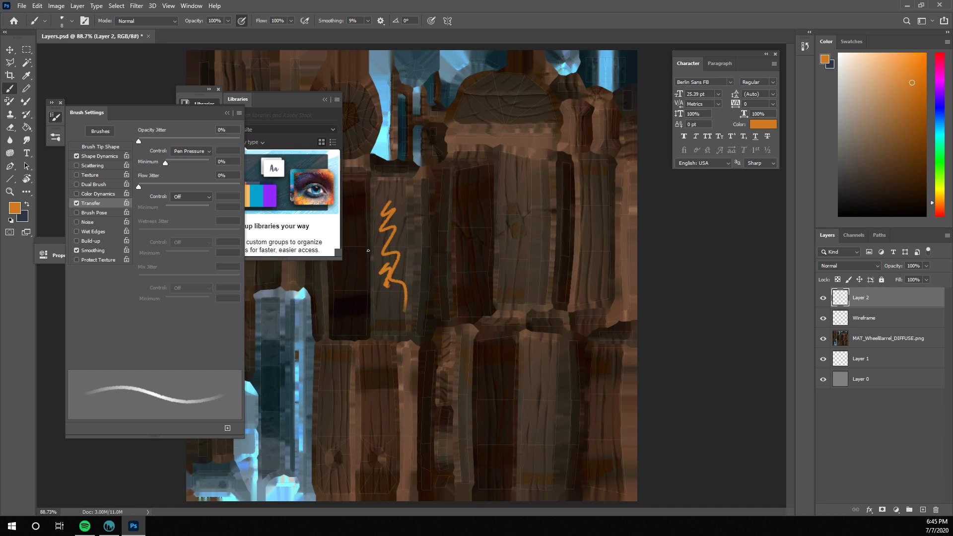
key("alt+Tab")
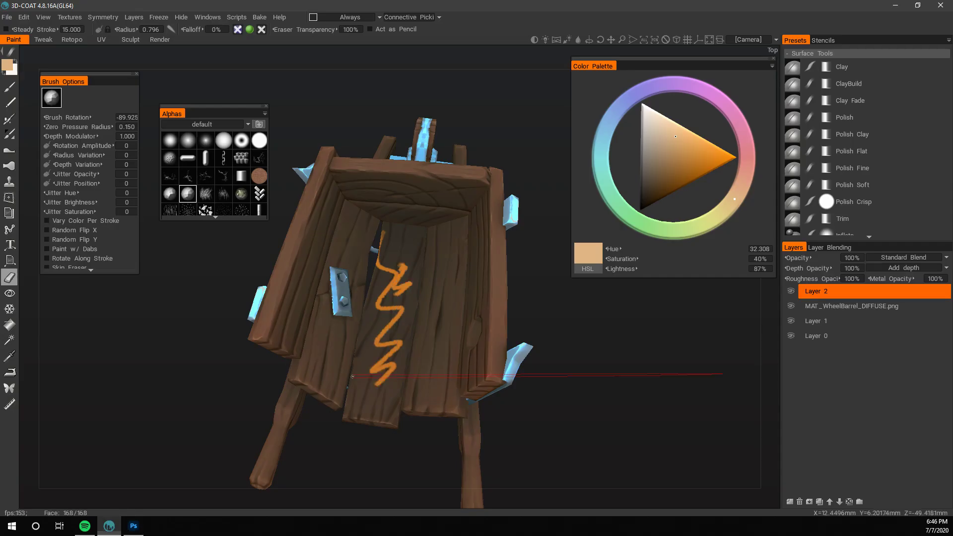
middle_click_drag(336, 431, 571, 317)
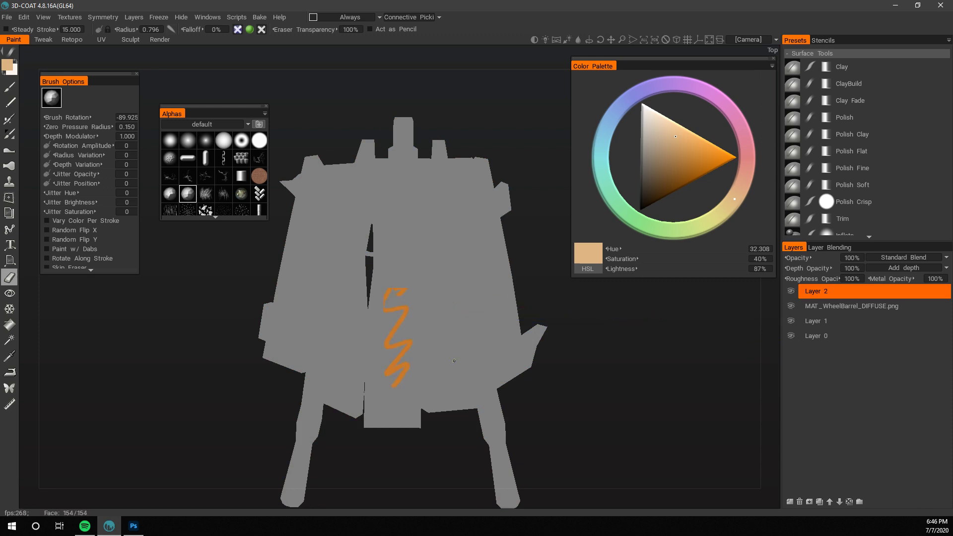
left_click_drag(595, 328, 468, 292)
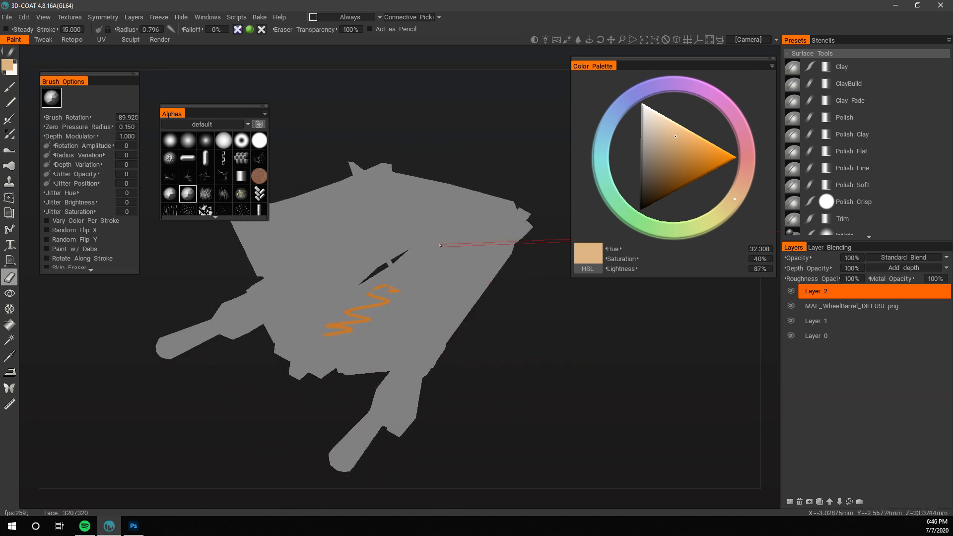
left_click(102, 39)
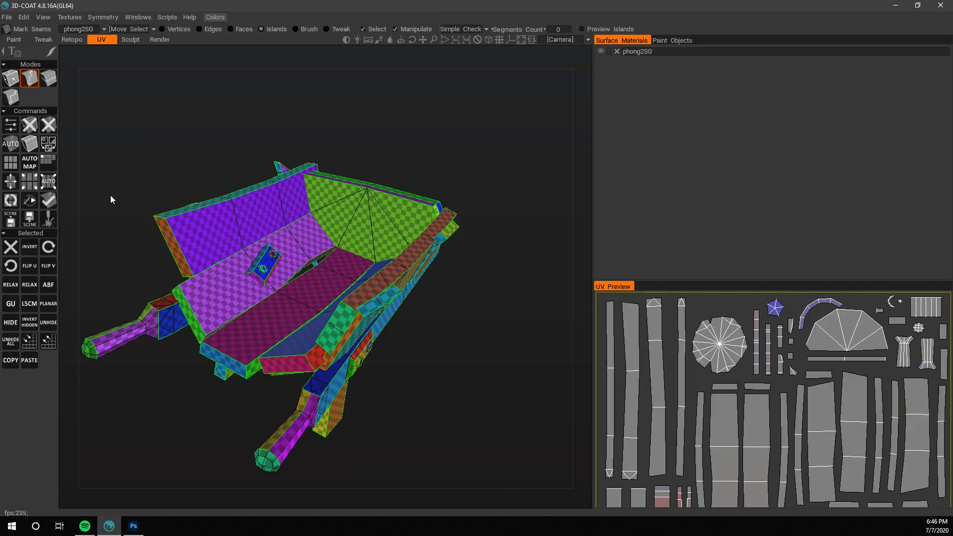
Step: Return to the Paint workspace, select the diffuse layer, and compare with Photoshop's texture
left_click(13, 39)
left_click_drag(485, 358, 620, 353)
left_click(820, 306)
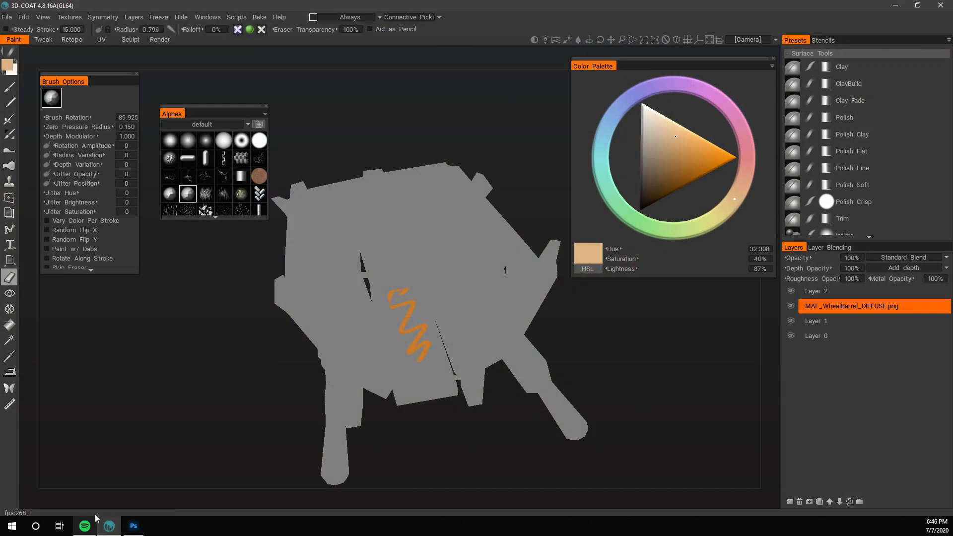
left_click(87, 525)
left_click(133, 525)
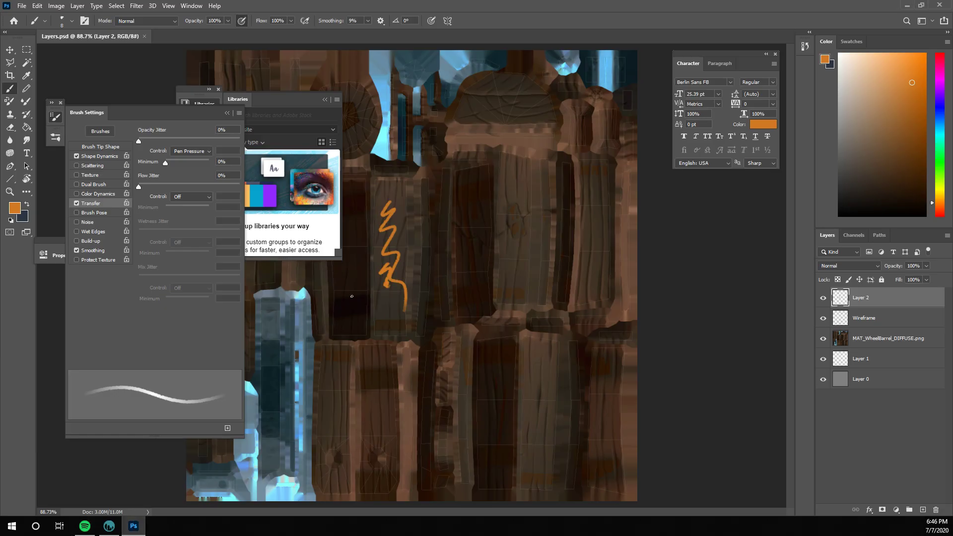
key("alt+Tab")
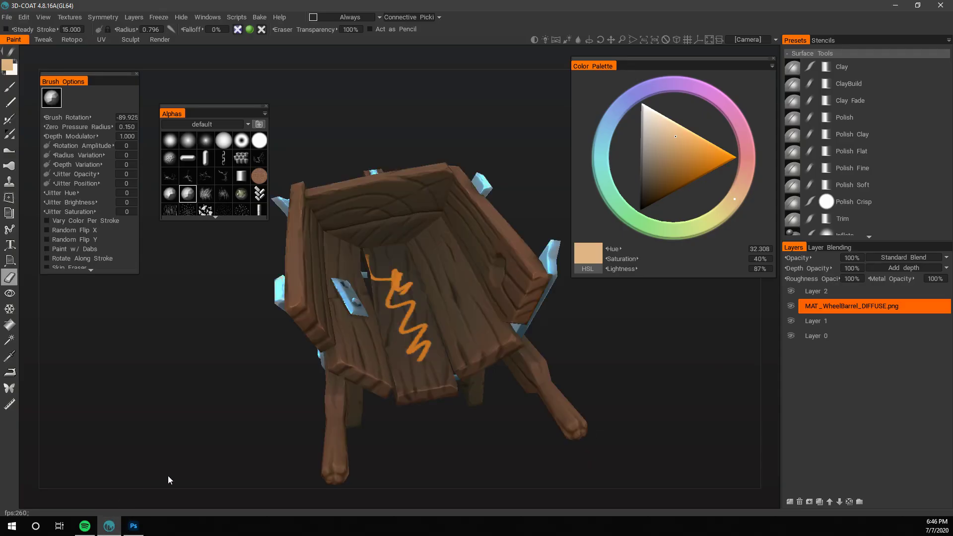
middle_click_drag(216, 440, 213, 401)
Step: Toggle Layer 2's visibility off and on, then make it the active layer
left_click(790, 290)
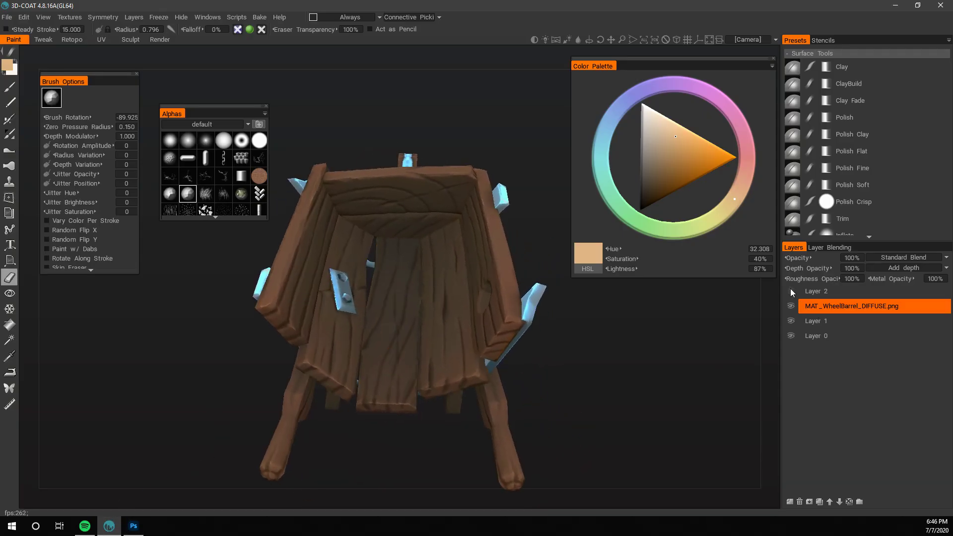
left_click(790, 290)
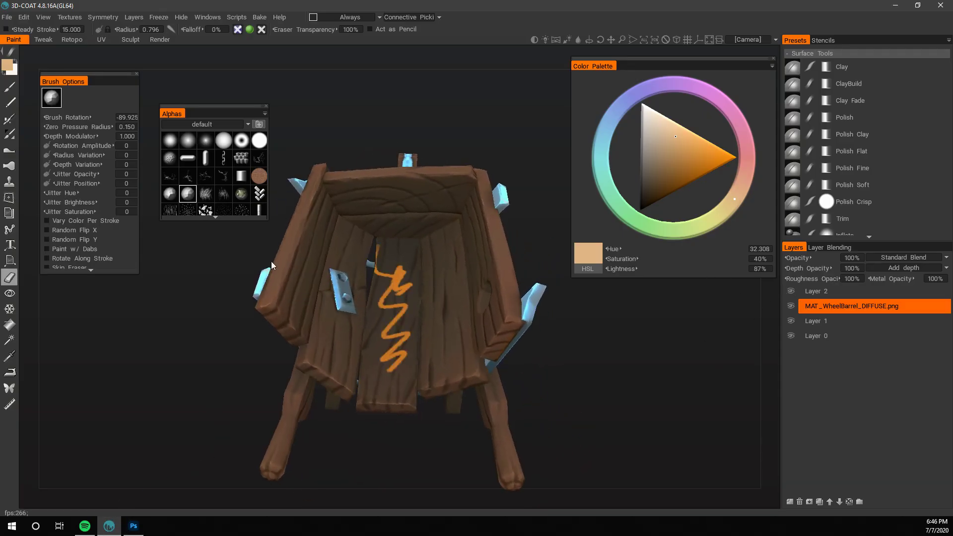
left_click(819, 291)
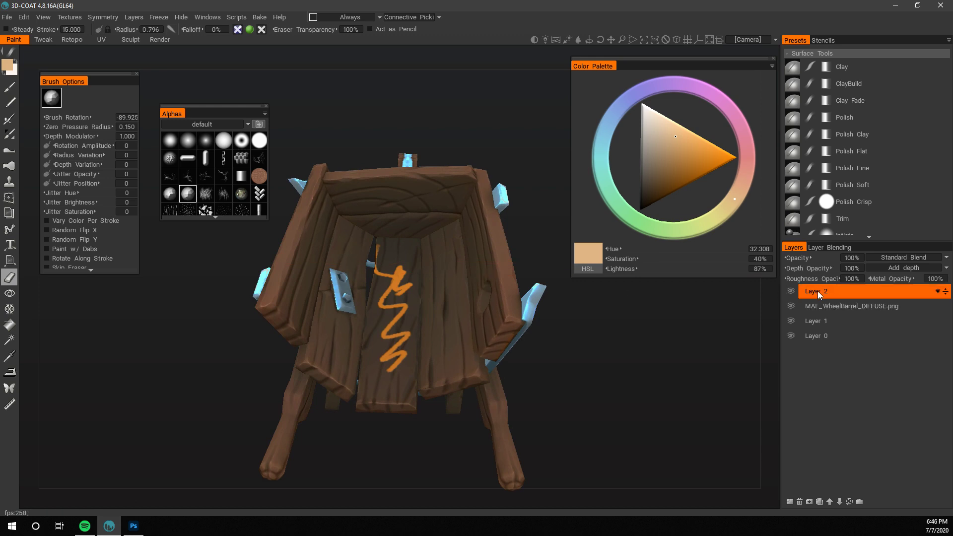
Step: Raise the eraser radius to 8.162 and wipe the orange scribble off the tray floor
left_click(25, 18)
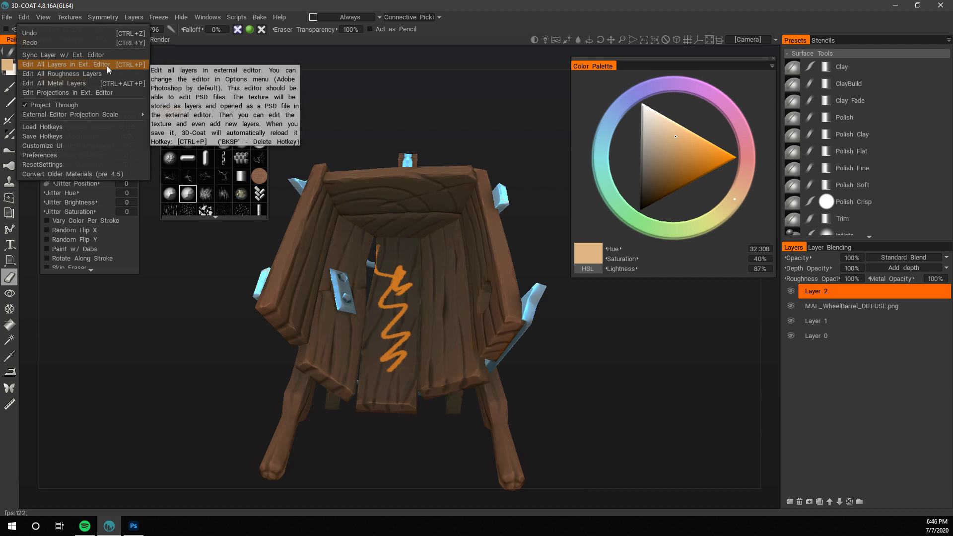
left_click_drag(166, 362, 249, 366)
right_click_drag(248, 365, 499, 400)
left_click_drag(499, 399, 457, 298)
right_click_drag(340, 304, 367, 298)
mouse_move(367, 297)
left_mouse_down()
mouse_move(404, 284)
mouse_move(437, 253)
left_mouse_up()
Step: Pick the soft round alpha and send the view to Photoshop via Edit Projections in Ext. Editor
left_click(223, 140)
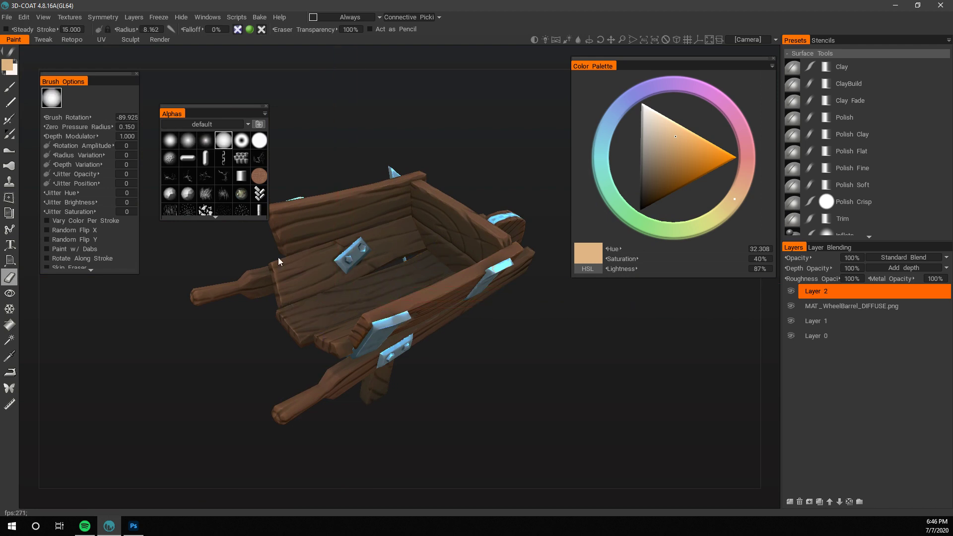
left_click_drag(426, 378, 435, 348)
left_click(24, 17)
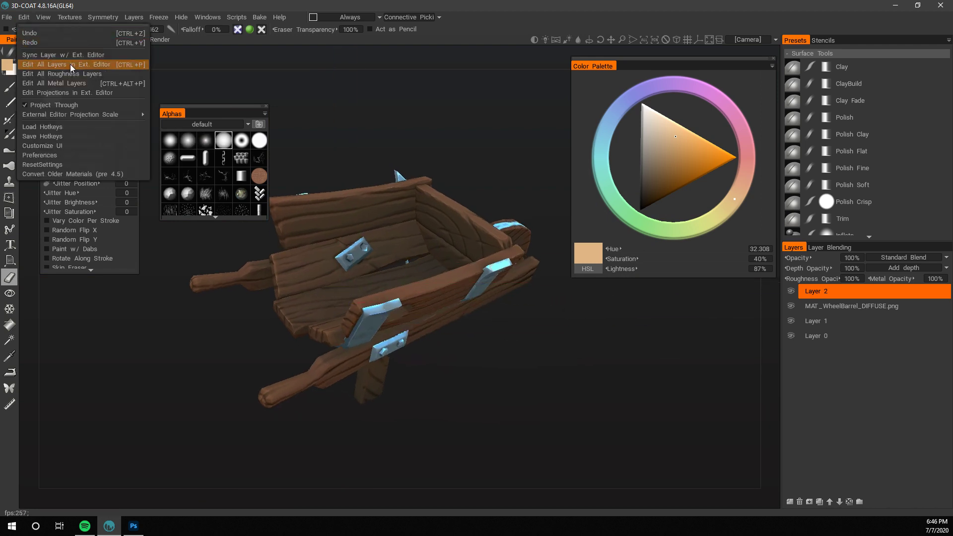
left_click(82, 93)
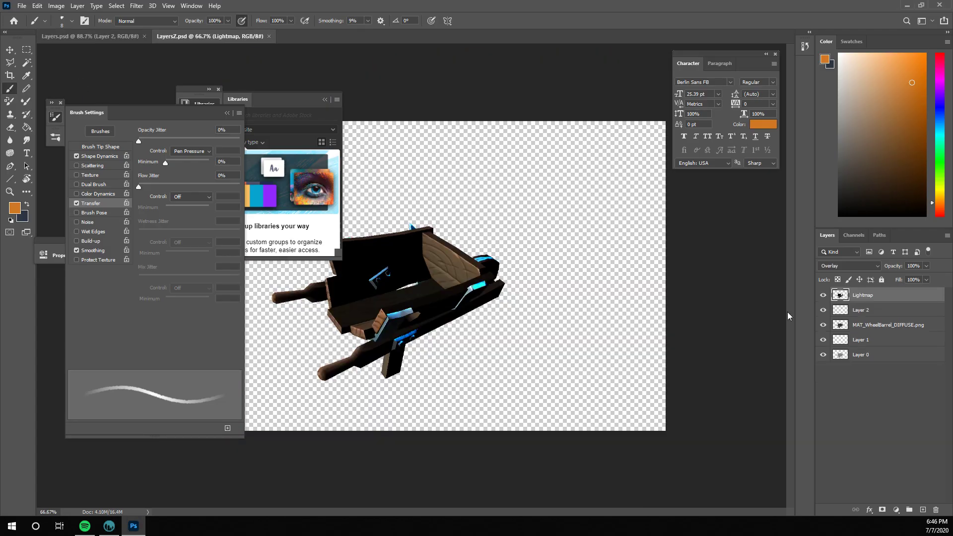
Step: Hide the Lightmap layer, collapse Brush Settings, close Libraries, and fit the canvas
left_click(823, 295)
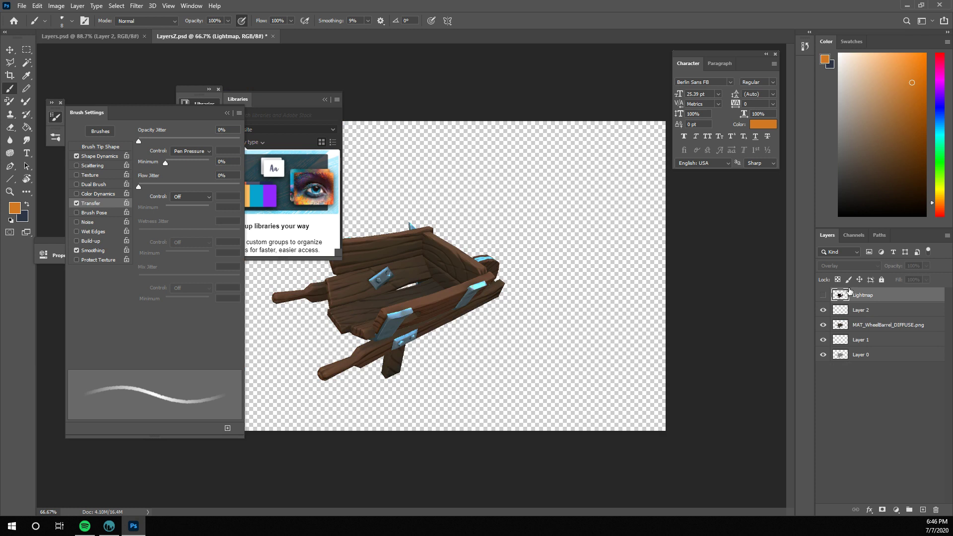
left_click(226, 113)
left_click(325, 100)
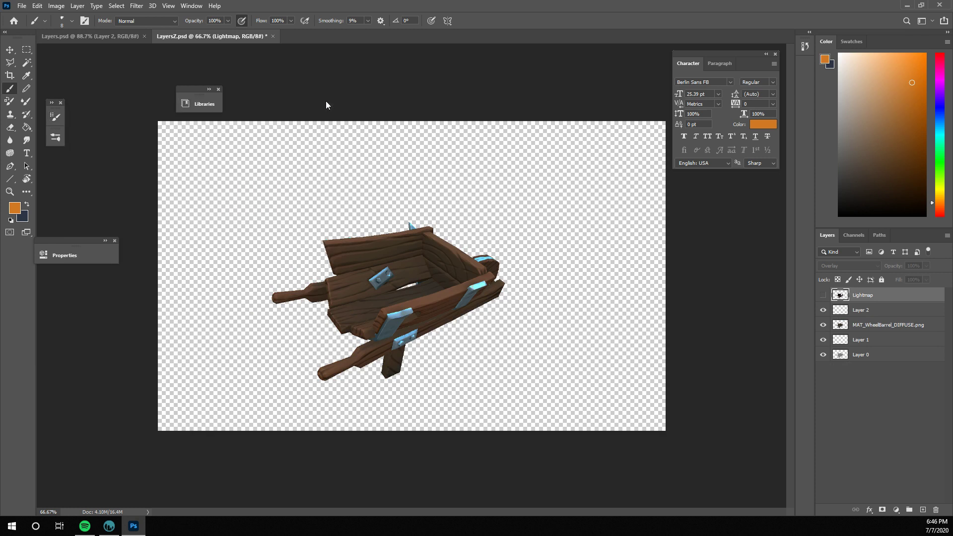
left_click(219, 90)
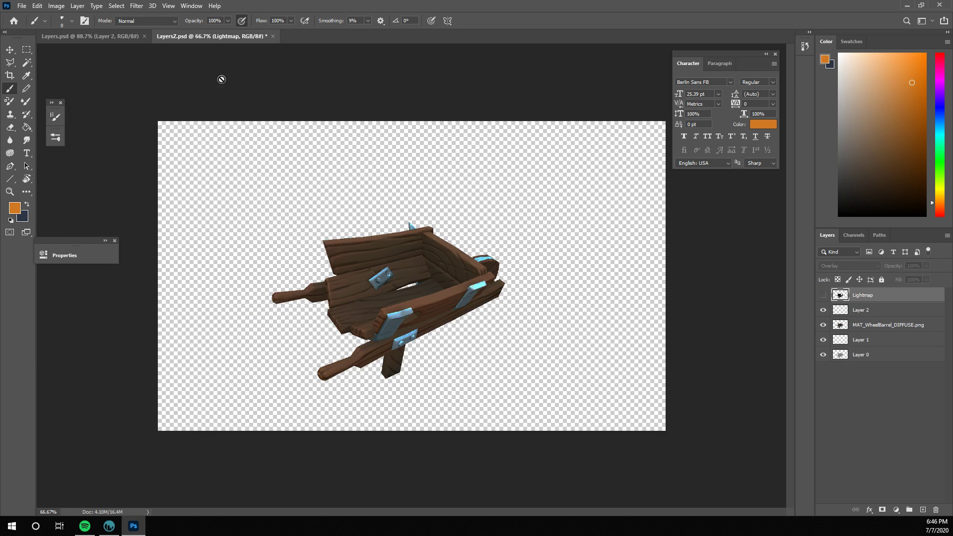
scroll(409, 224, "up", 2, "alt")
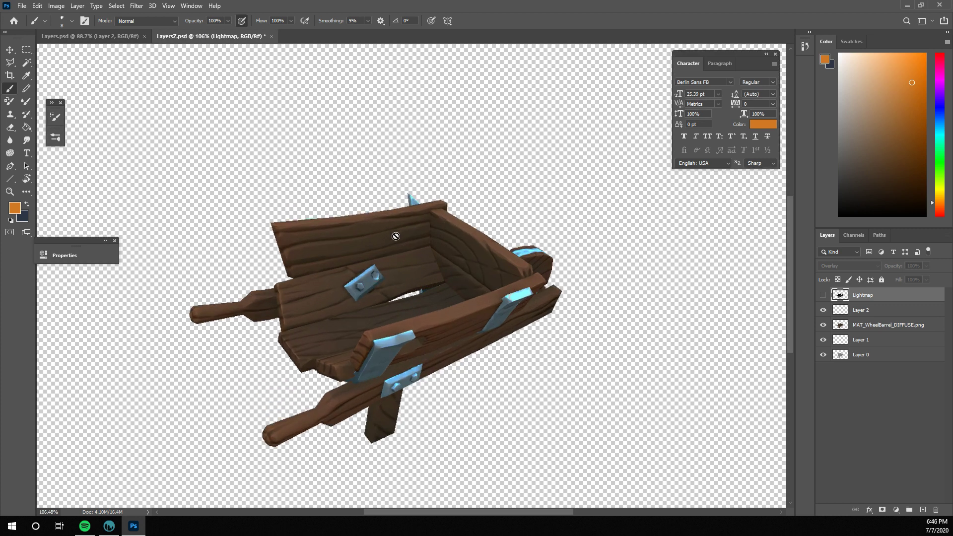
scroll(394, 234, "down", 1, "alt")
scroll(418, 229, "down", 2, "alt")
scroll(410, 224, "up", 1, "alt")
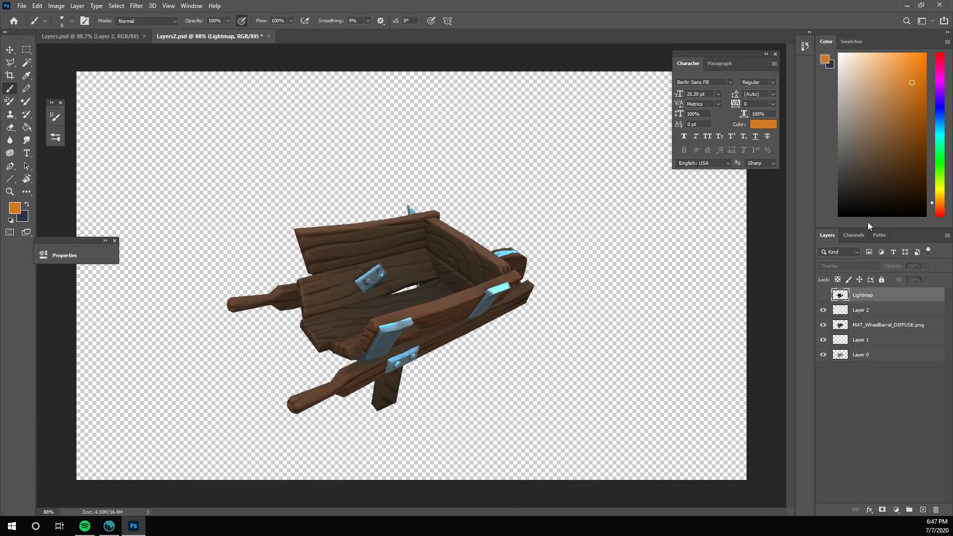
Step: On Layer 2, sample a lighter wood brown from the handle and set brush size 15
left_click(858, 312)
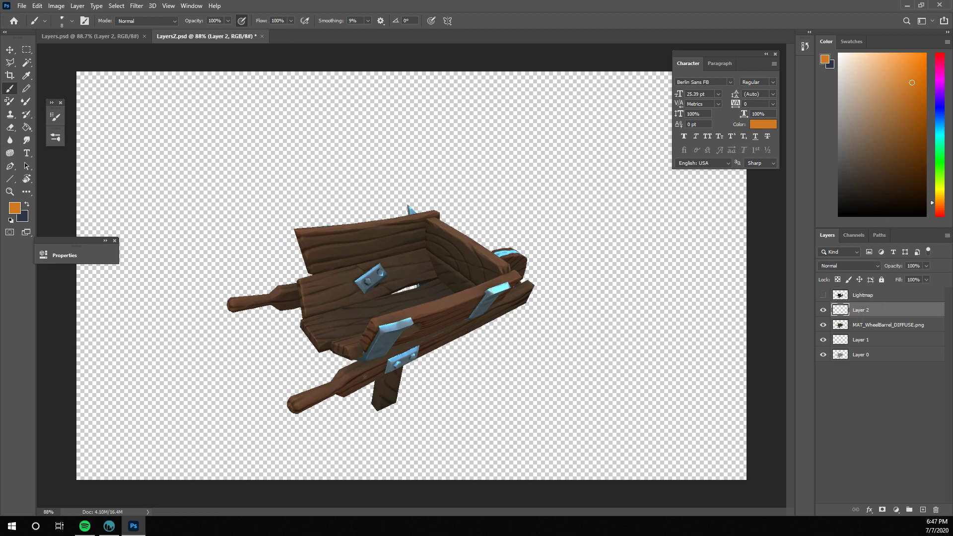
left_click(299, 416, "alt")
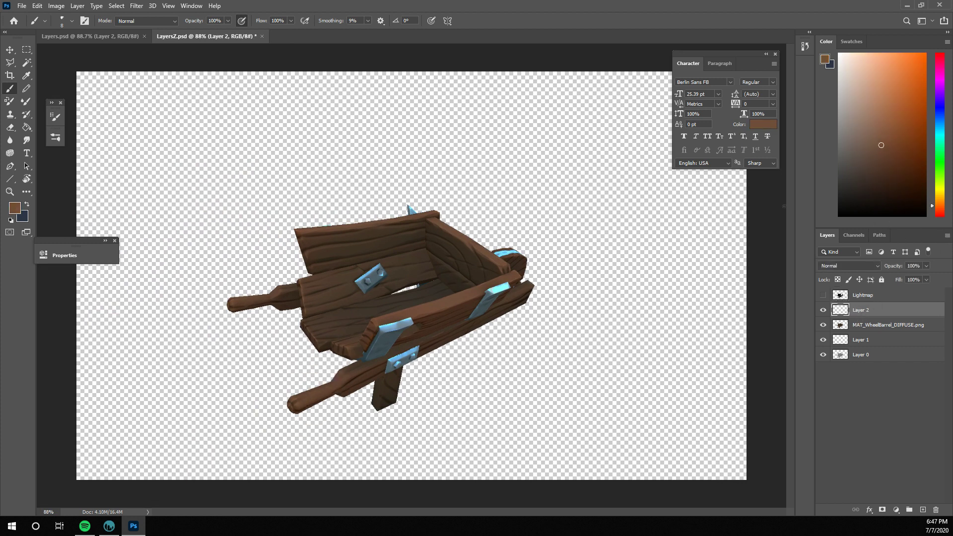
left_click(880, 116)
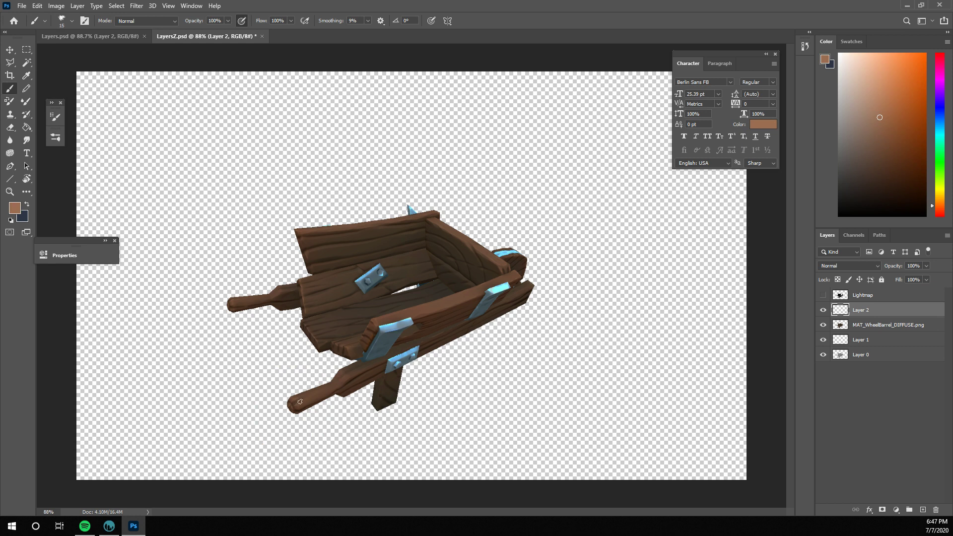
key("bracketleft")
left_click(304, 399, "alt")
Step: On the MAT_WheelBarrel_DIFFUSE.png layer, settle on a lighter handle brown and save the PSD
left_click(301, 400, "ctrl")
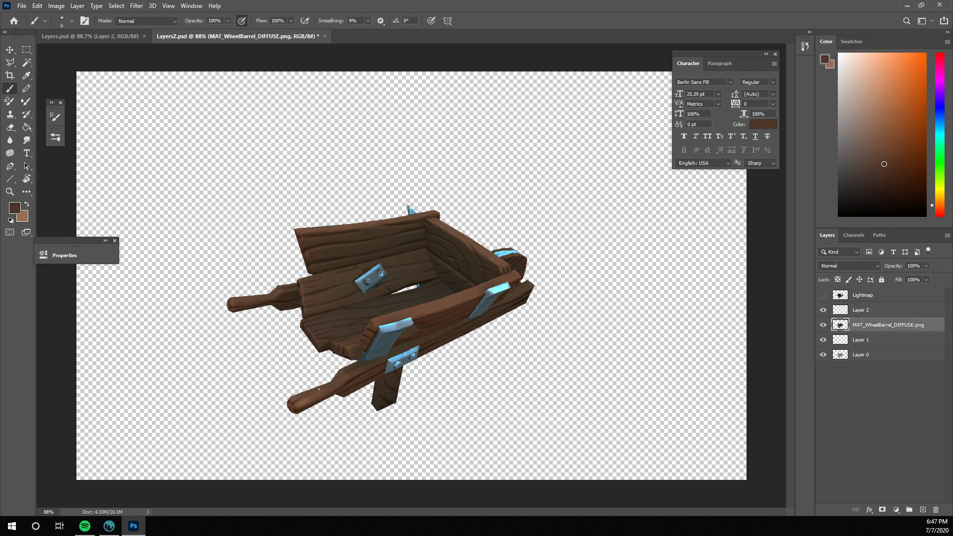
left_click(294, 403, "alt")
left_click(299, 402, "alt")
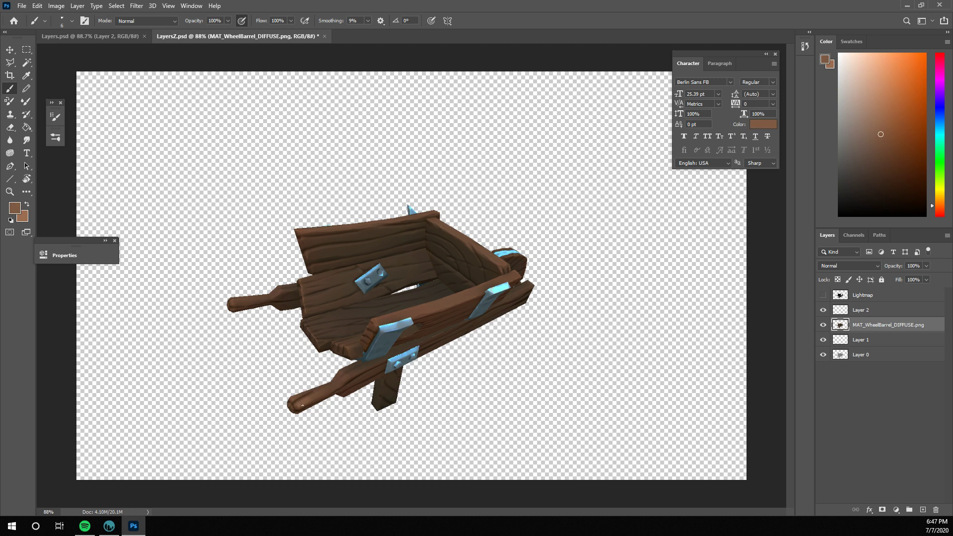
left_click(297, 401, "alt")
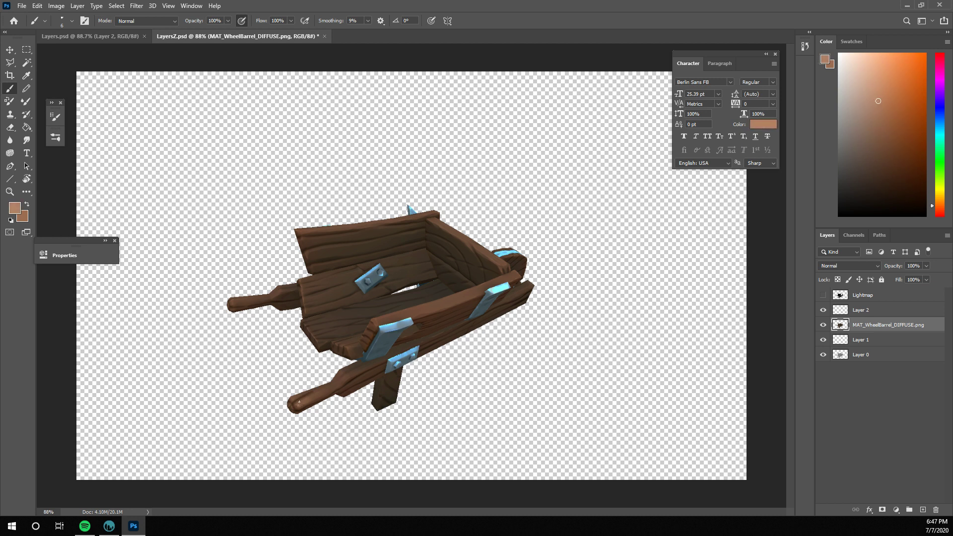
key("ctrl+s")
Step: Back in 3D-Coat, orbit and zoom to inspect the wheelbarrow's brown wood and blue-edged straps
left_click(109, 526)
left_click_drag(362, 424, 464, 381)
scroll(368, 395, "down", 3)
scroll(412, 430, "up", 5)
scroll(312, 408, "down", 5)
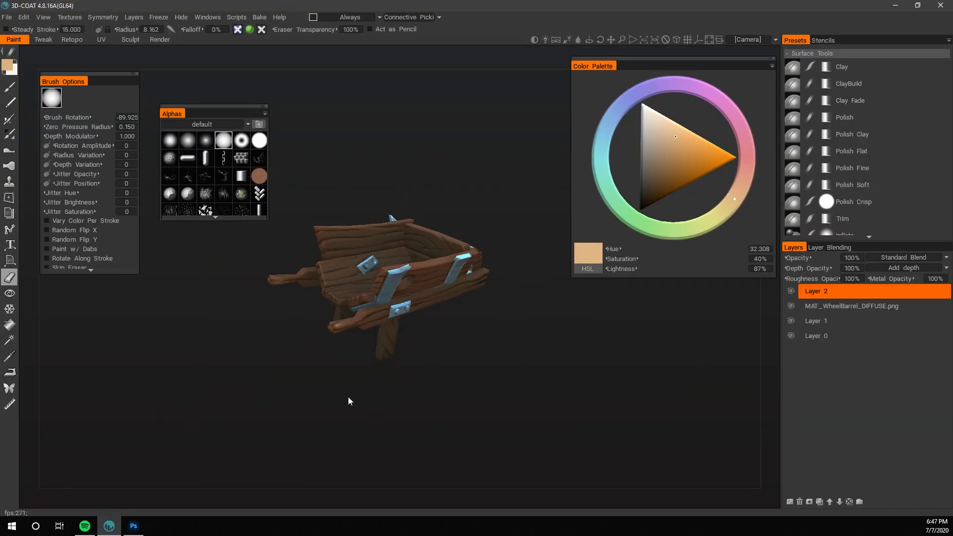
left_click_drag(312, 409, 360, 368)
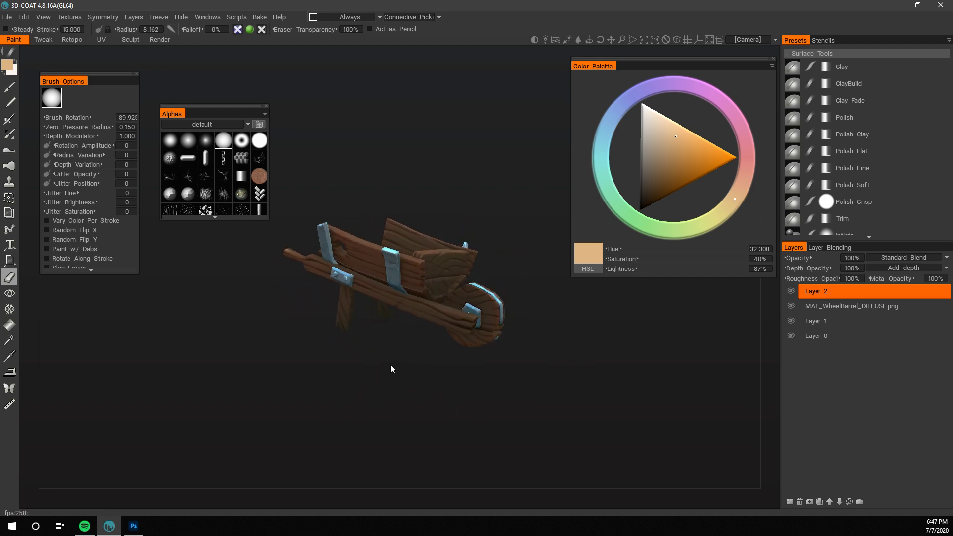
left_click_drag(369, 324, 590, 423)
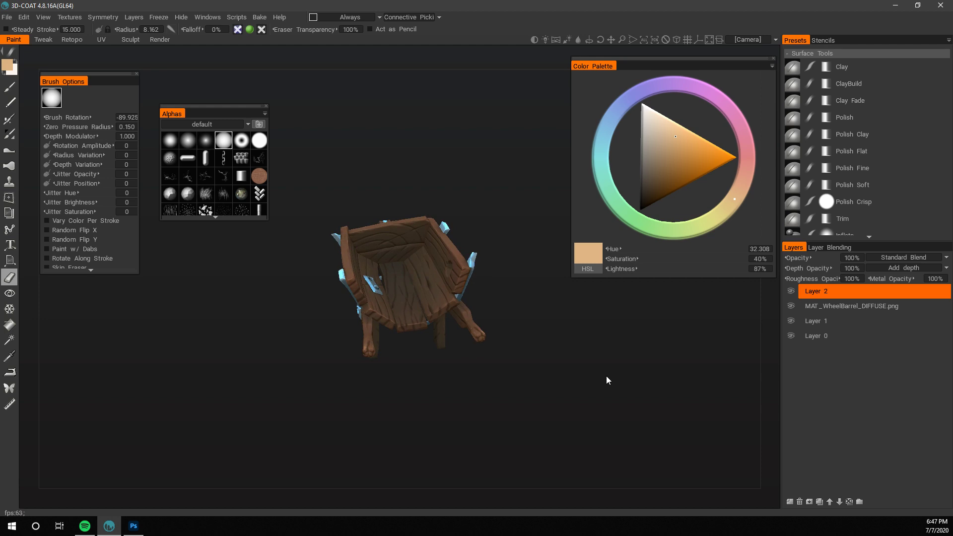
left_click_drag(606, 376, 403, 336)
left_click_drag(514, 335, 568, 318)
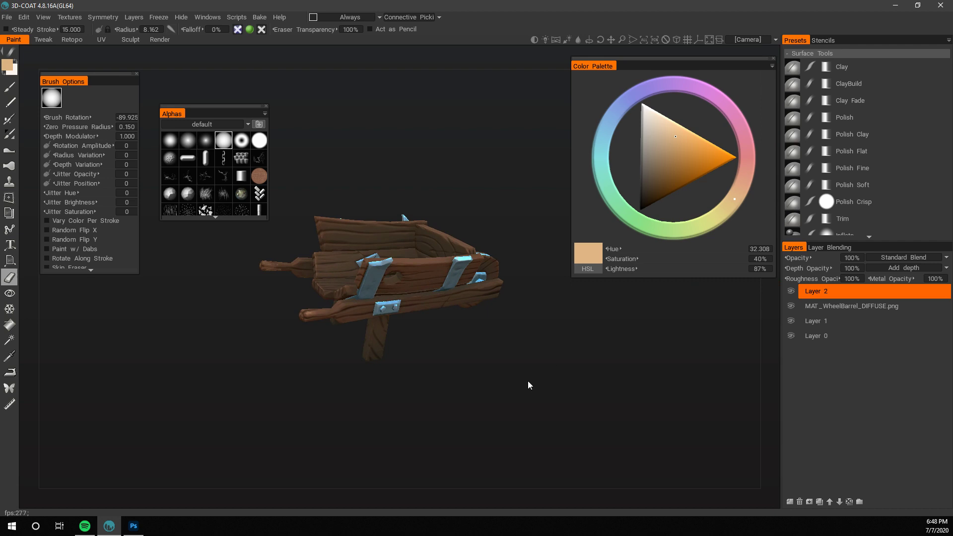
left_click_drag(528, 383, 632, 395)
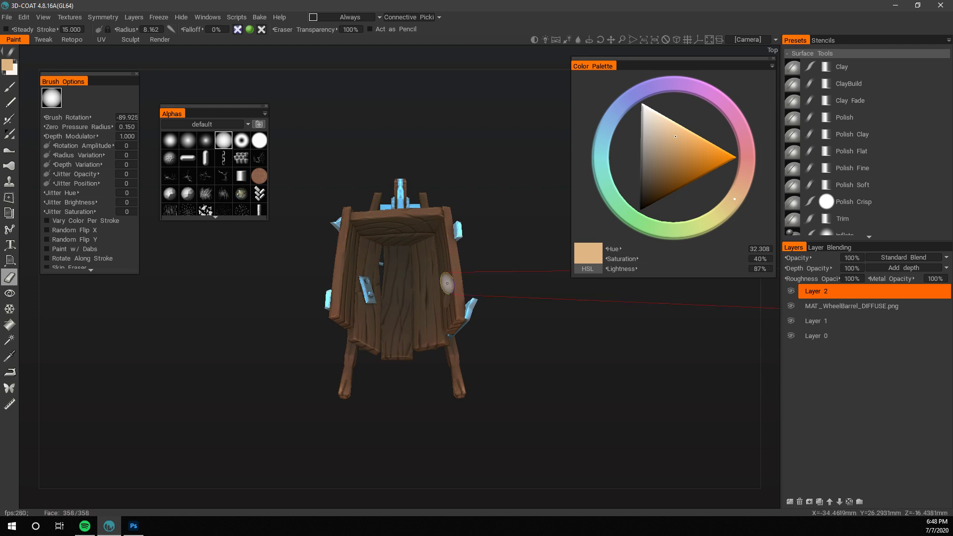
left_click_drag(534, 321, 465, 297)
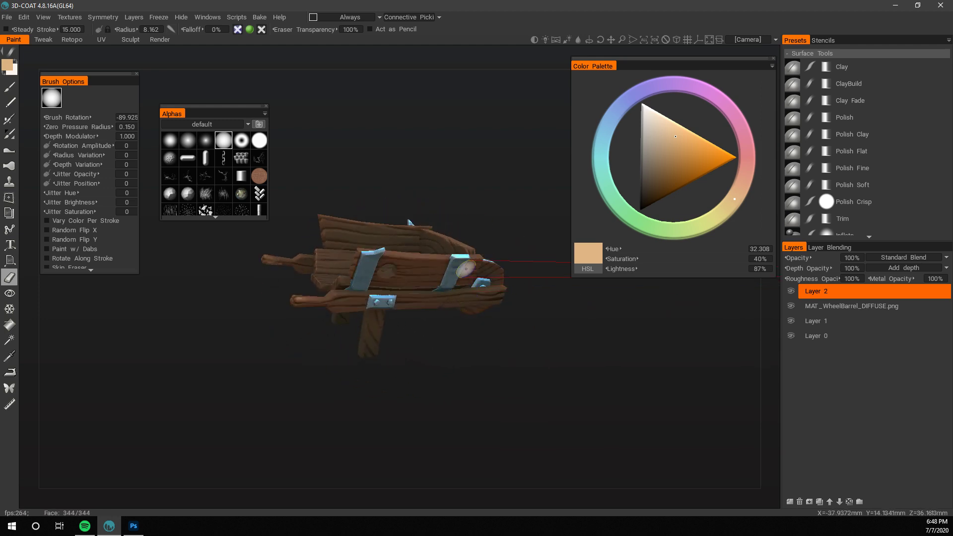